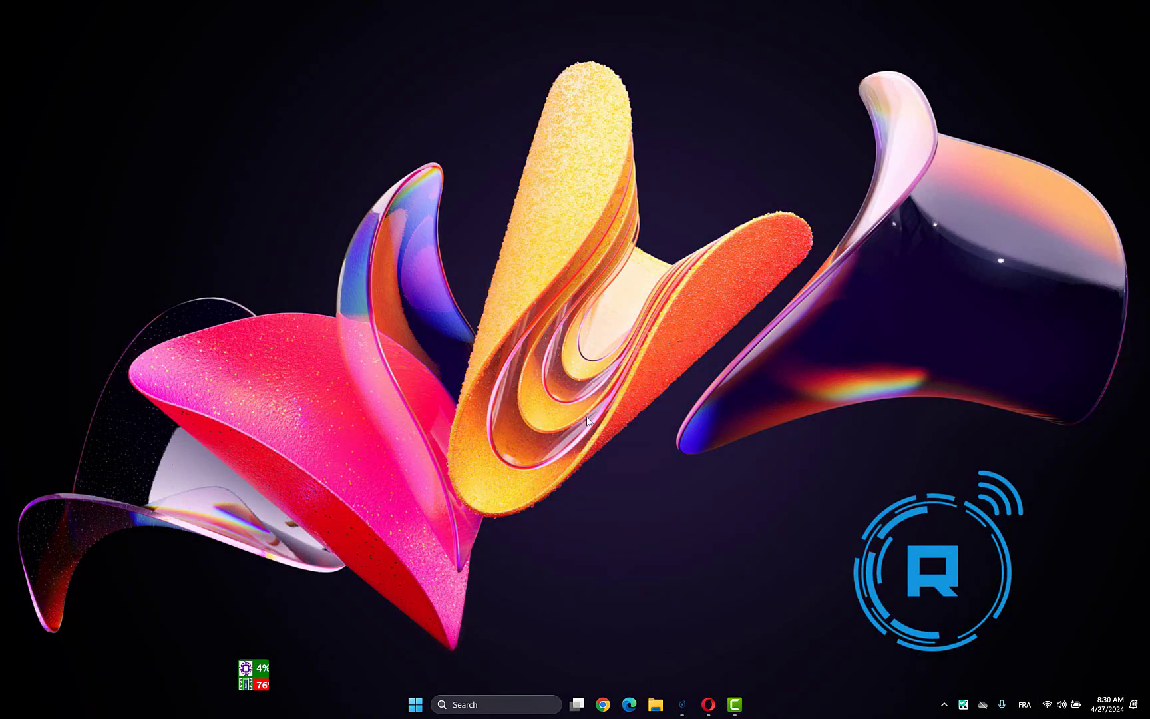
# Step: Launch regedit from Run and collapse SOFTWARE and HKEY_LOCAL_MACHINE back to the top-level hives
pyautogui.press('super+r')
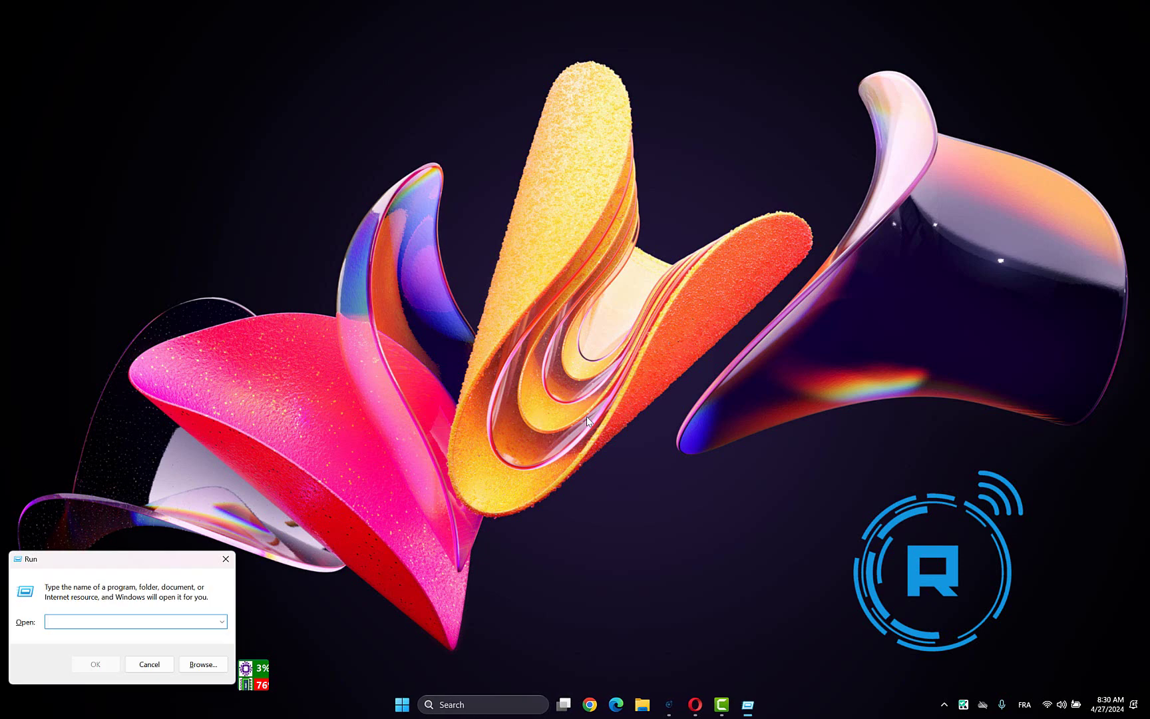
pyautogui.write('re')
pyautogui.write('it')
pyautogui.press('Return')
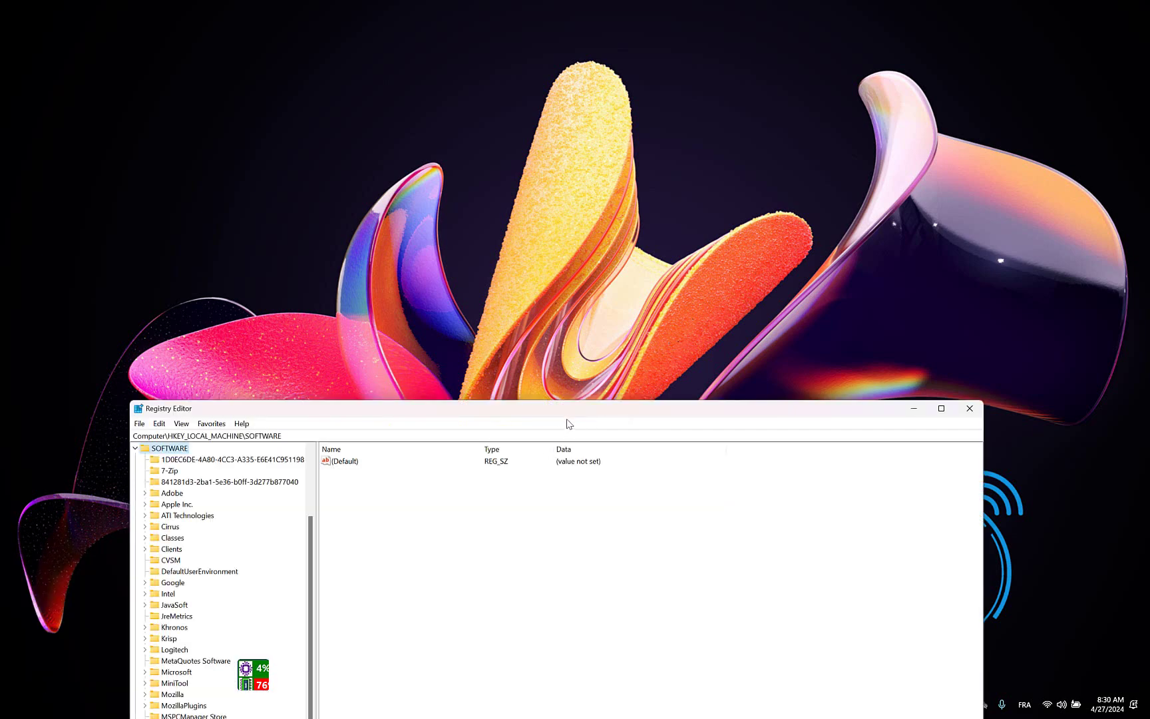
pyautogui.moveTo(584, 406); pyautogui.dragTo(625, 149)
pyautogui.press('Left')
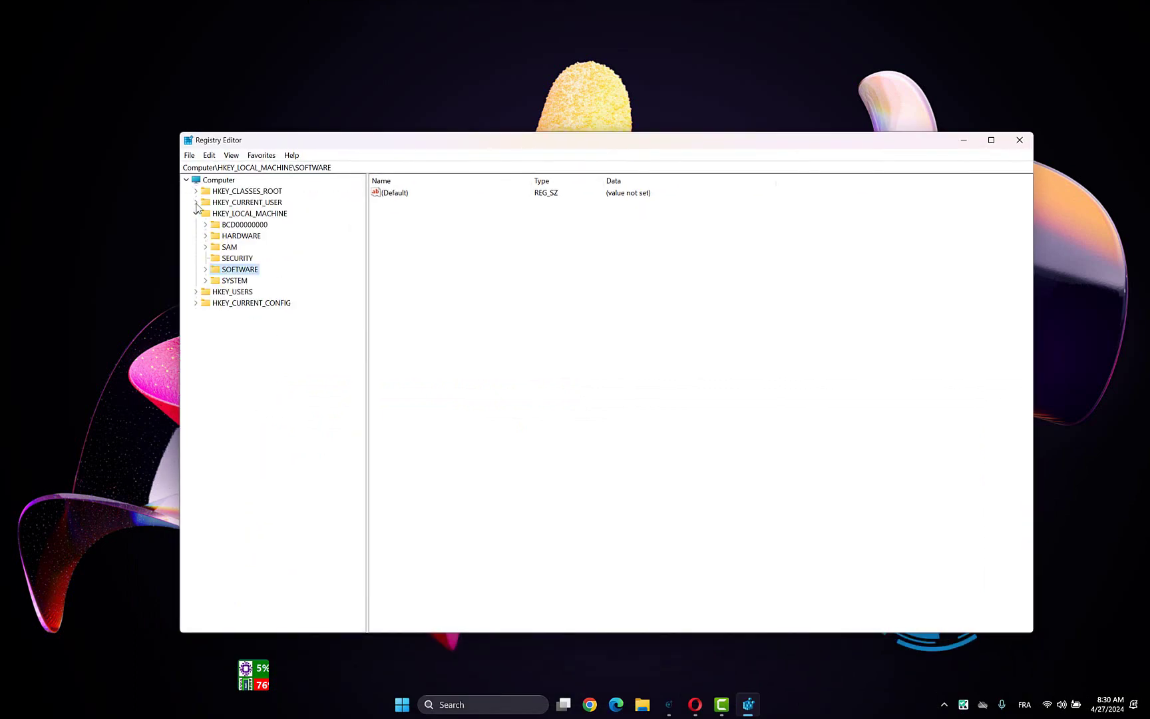
pyautogui.press('Left')
pyautogui.press('Left')
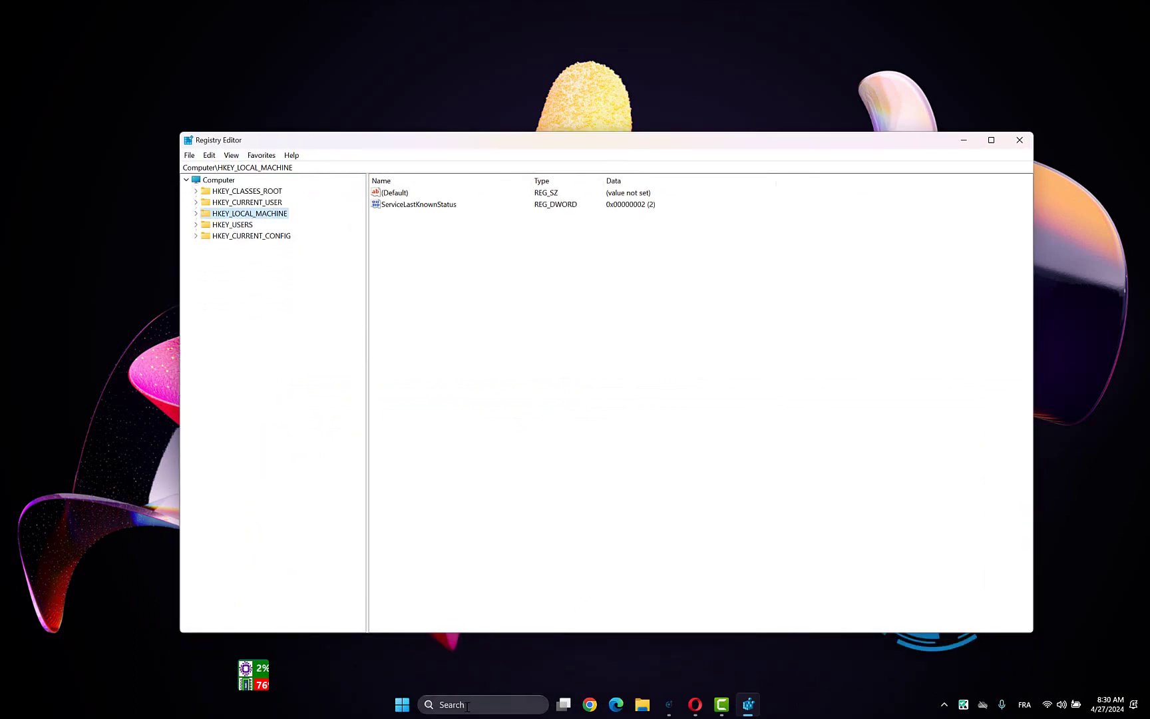
# Step: Run whoami /user in an administrator Command Prompt to print the current user's SID
pyautogui.click(468, 705)
pyautogui.write('cmd')
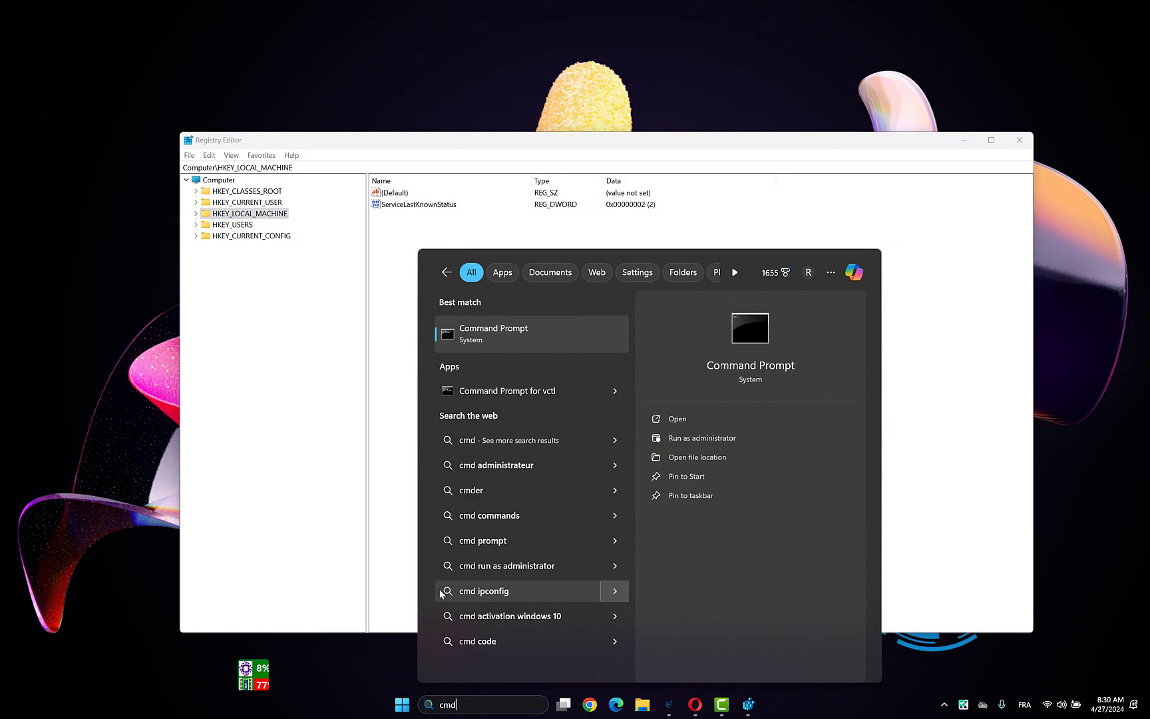
pyautogui.rightClick(538, 322)
pyautogui.click(574, 337)
pyautogui.write('whoami /u')
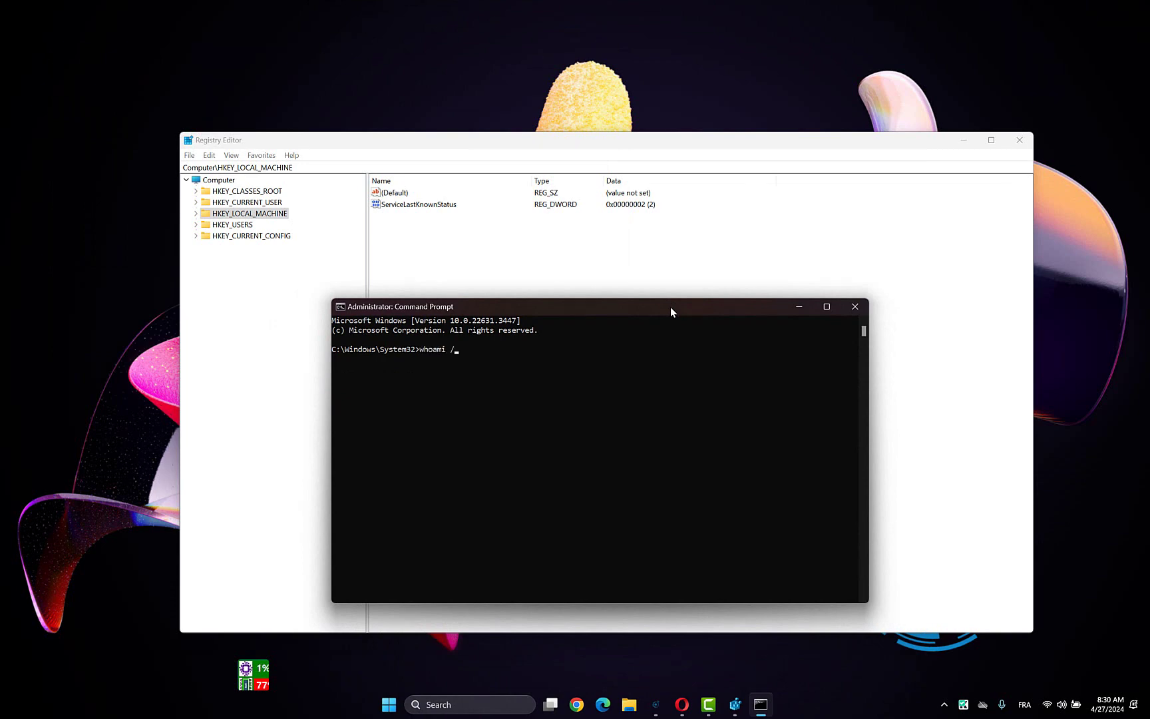
pyautogui.write('ser')
pyautogui.press('Return')
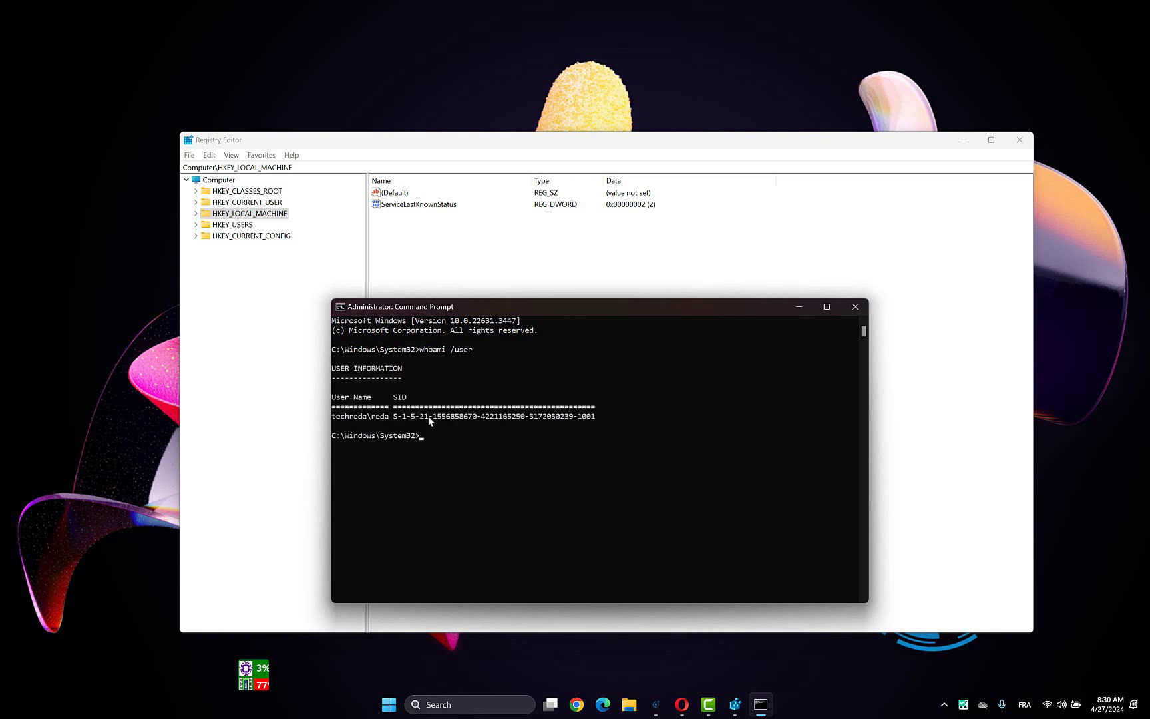
# Step: Select the SID text, then return to Registry Editor and select its address bar path
pyautogui.moveTo(393, 418); pyautogui.dragTo(593, 417)
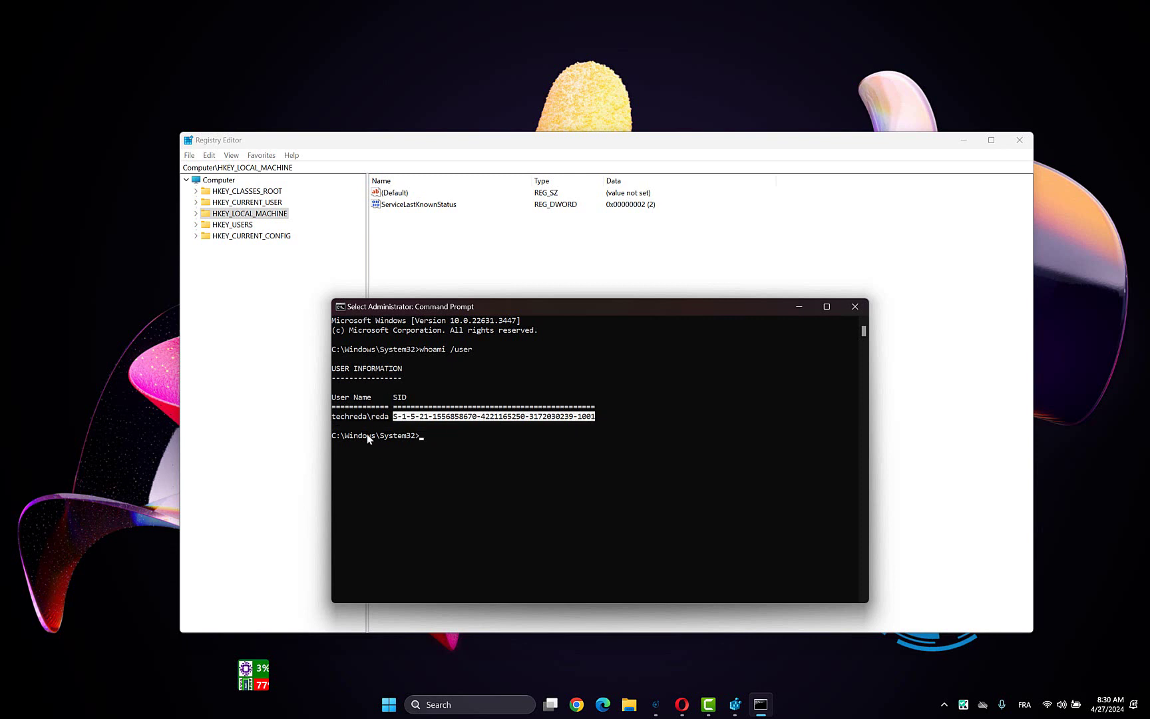
pyautogui.click(301, 232)
pyautogui.moveTo(306, 168); pyautogui.dragTo(218, 171)
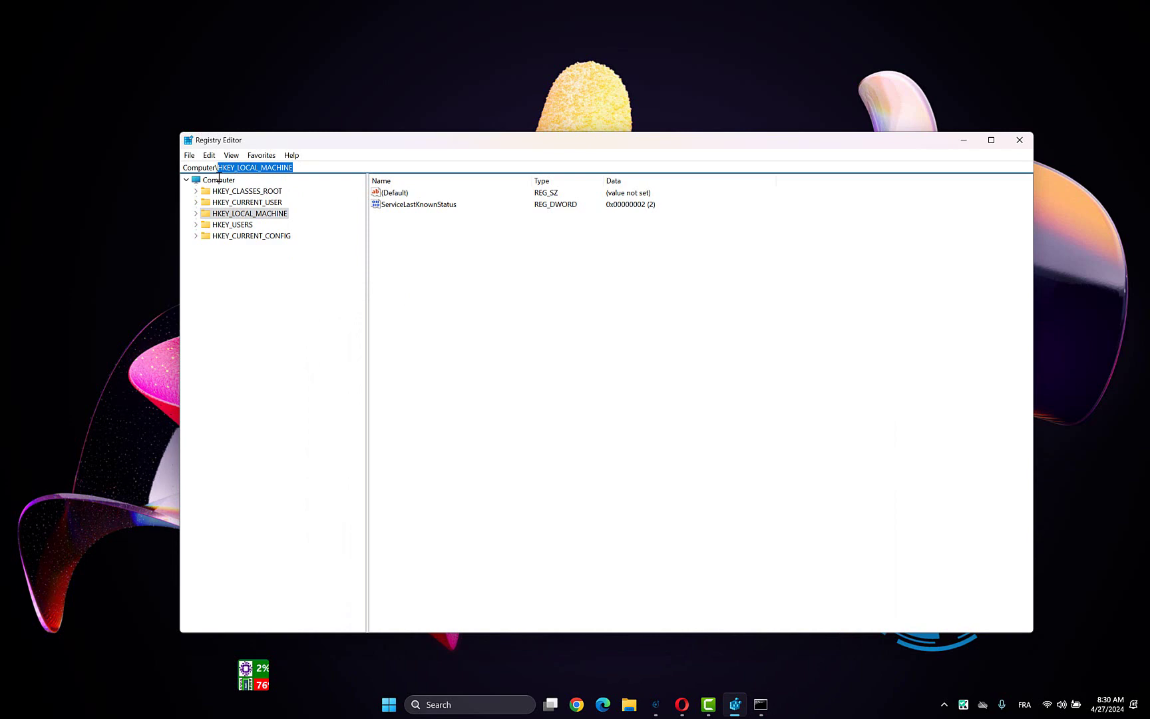
# Step: Navigate to the ProfileList key and select the S-1-5-21-…-1001 SID key matching the prompt's output
pyautogui.write('HKEY_LOCAL_MACHINE\\SOFTWARE\\Microsoft\\WindowsNT\\CurrentVersion\\ProfileList')
pyautogui.press('Return')
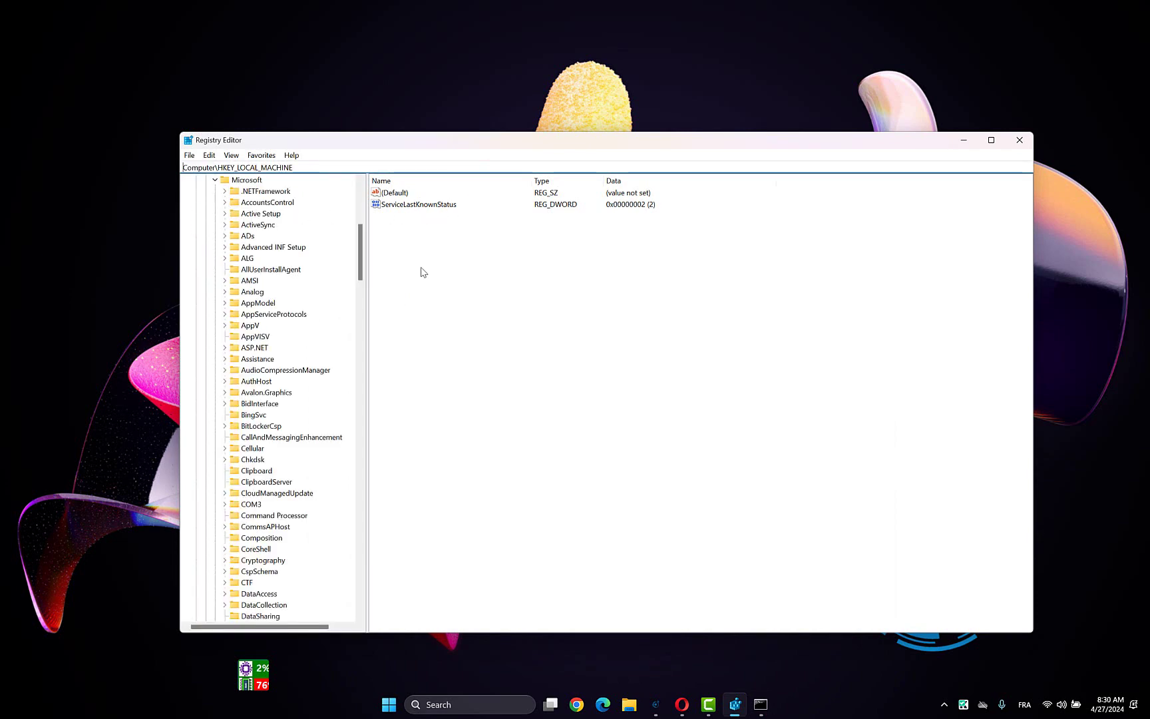
pyautogui.click(761, 703)
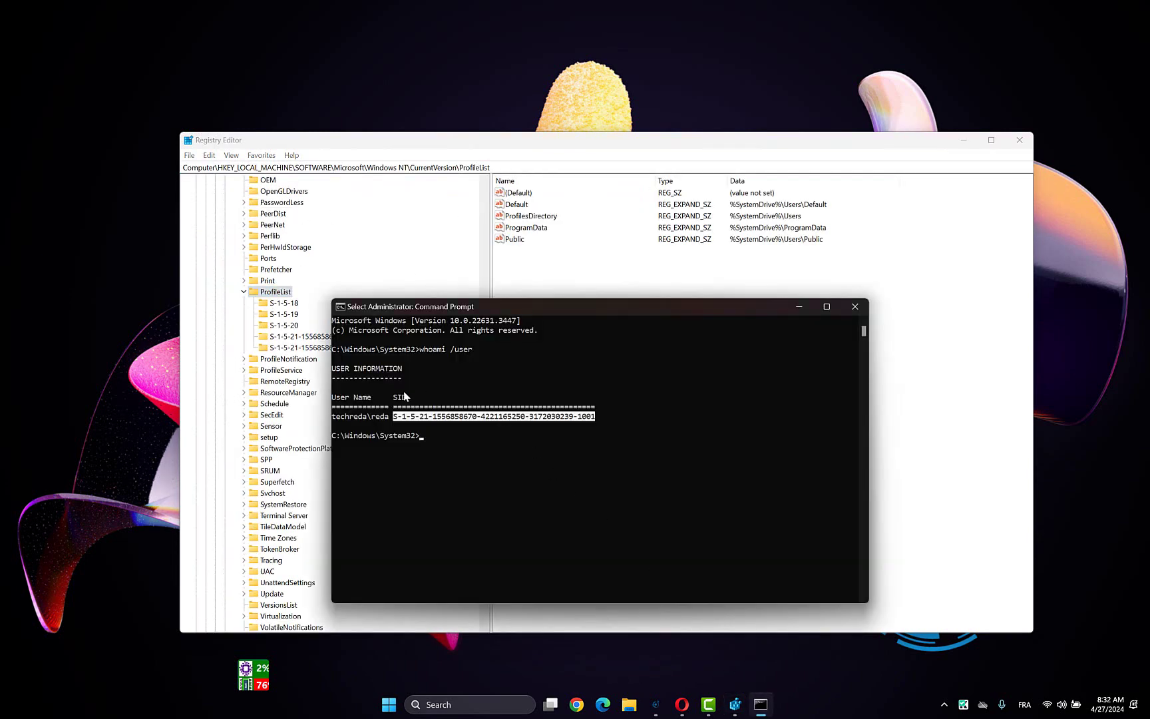
pyautogui.moveTo(508, 306); pyautogui.dragTo(725, 224)
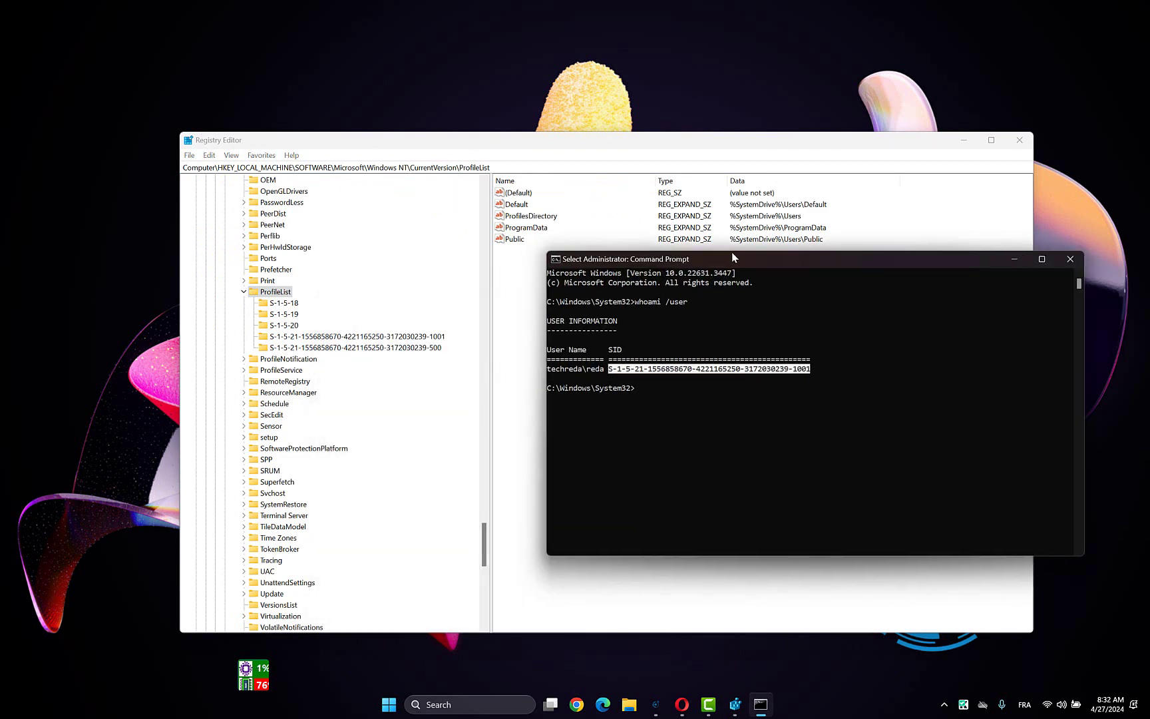
pyautogui.click(423, 339)
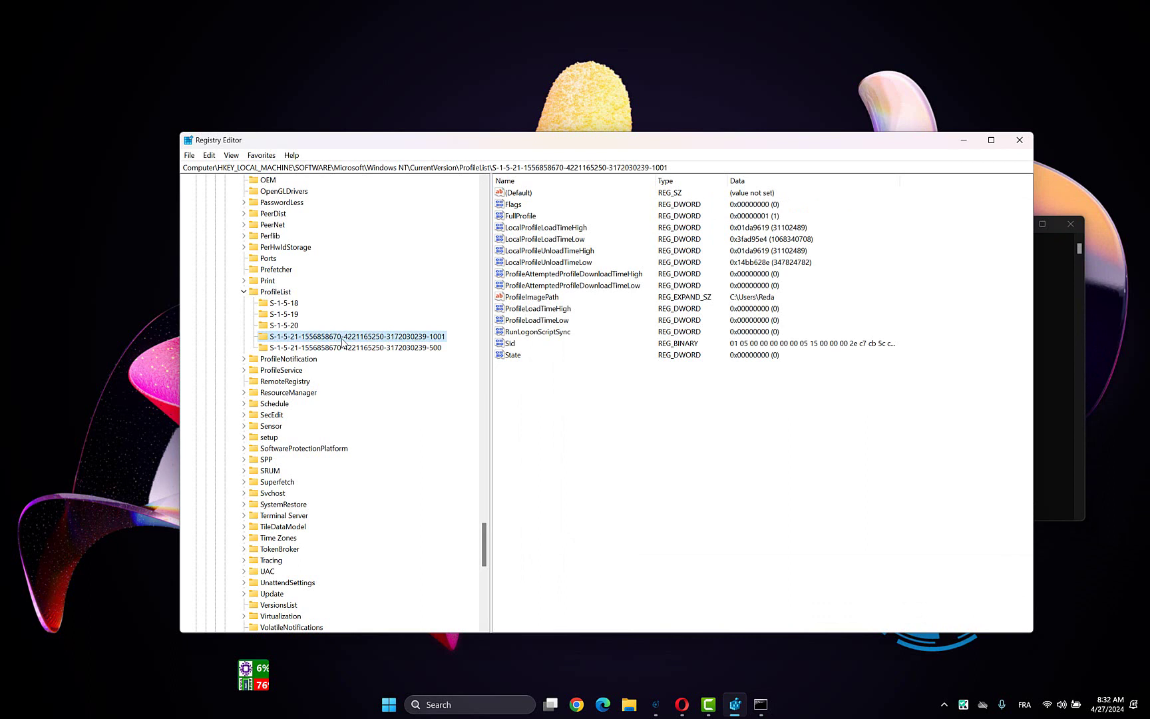
# Step: Inspect ProfileImagePath and bring up the -1001 key's context options without deleting it
pyautogui.click(533, 300)
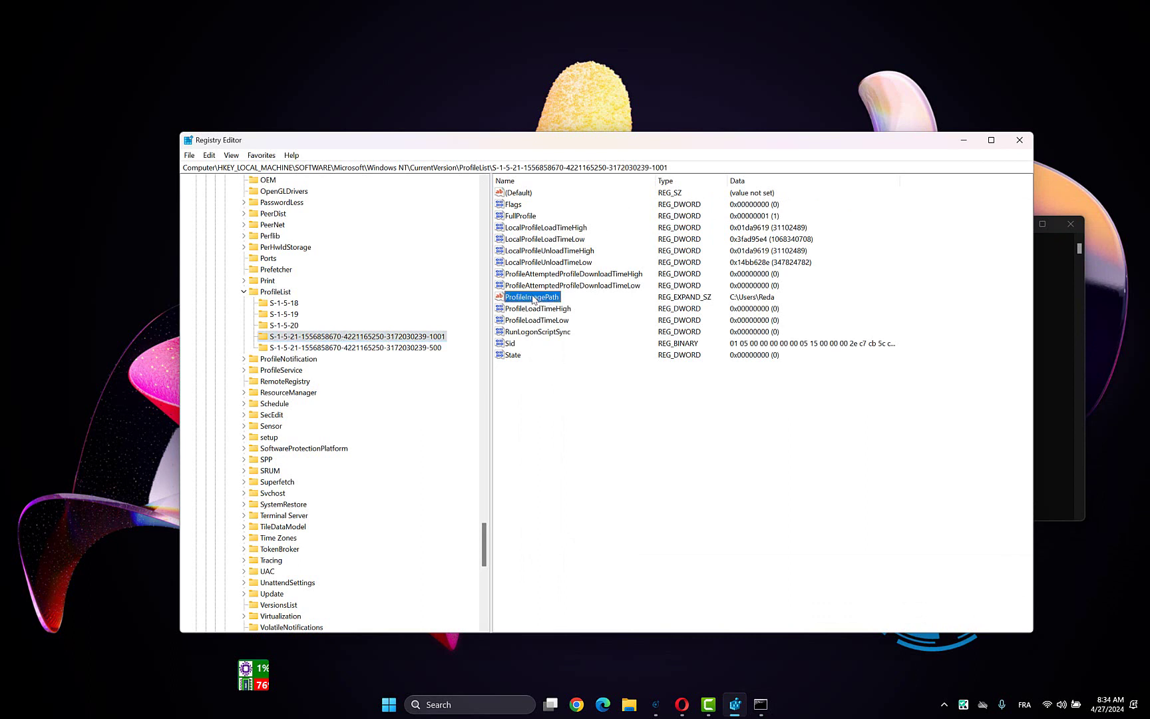
pyautogui.click(349, 316)
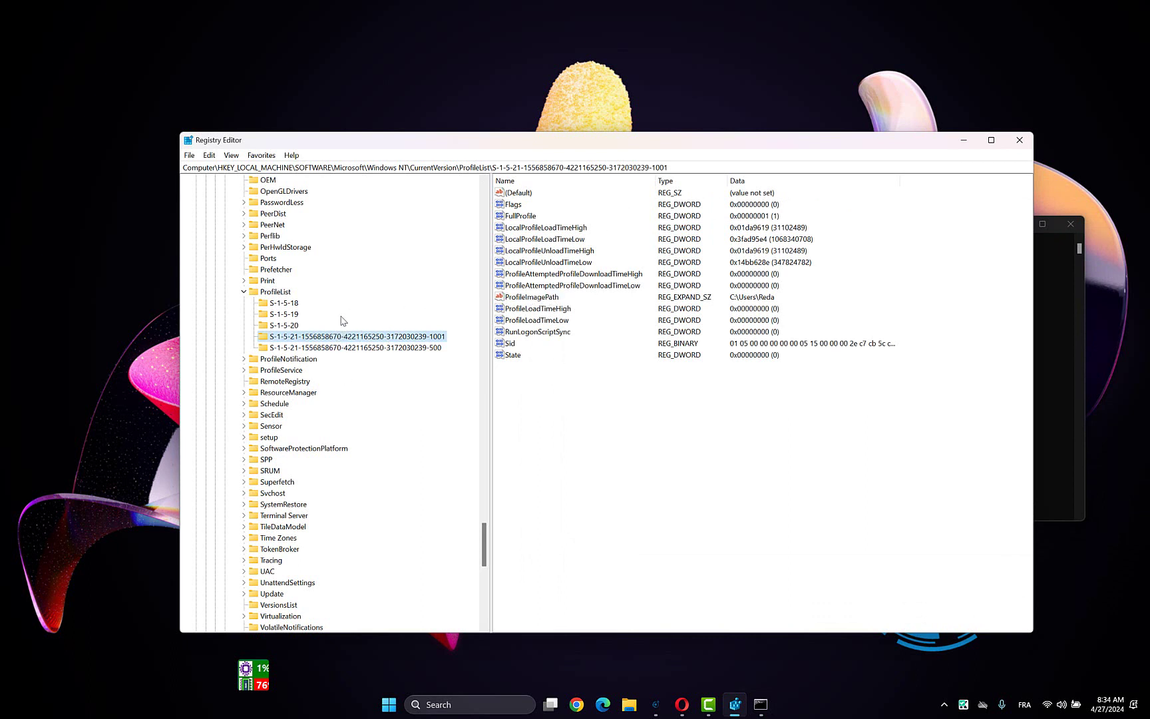
pyautogui.rightClick(364, 342)
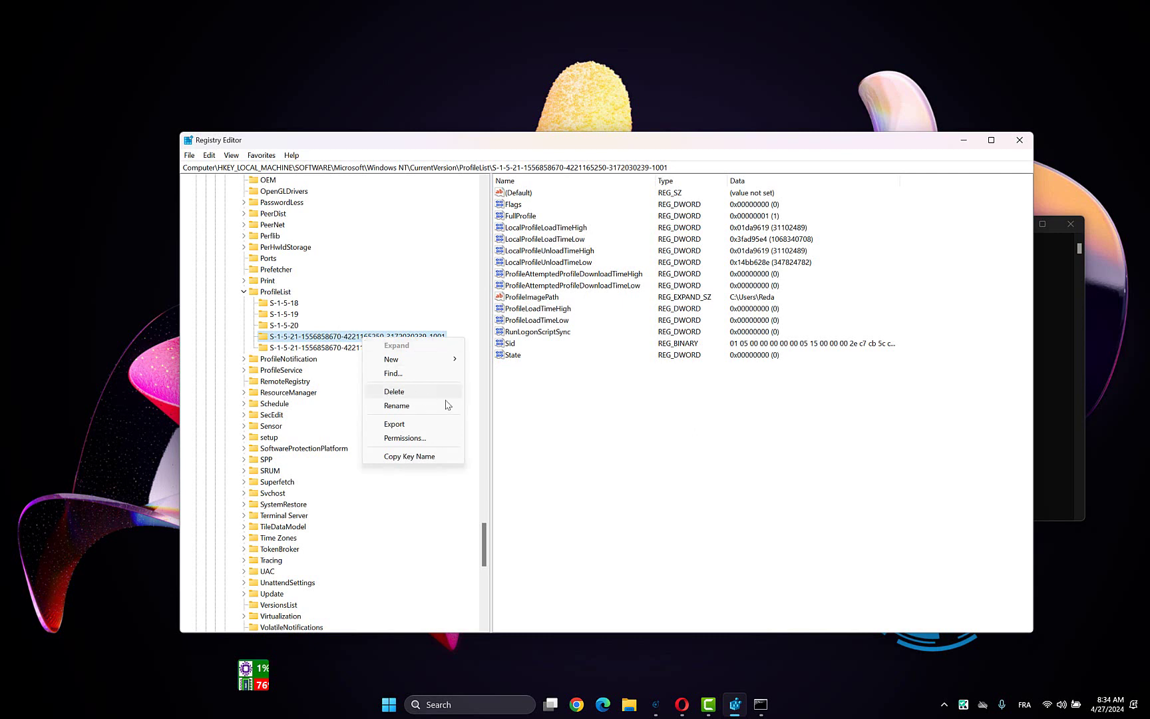
pyautogui.click(494, 393)
pyautogui.rightClick(404, 340)
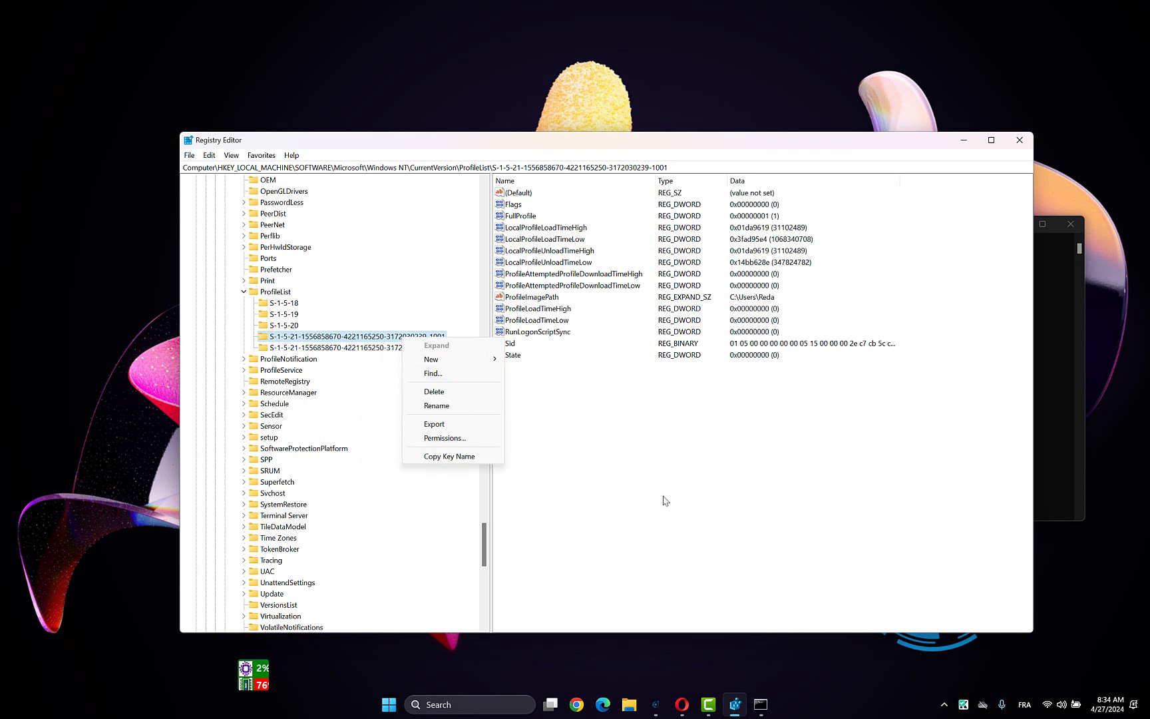
# Step: Browse to C:\Users on BOOTCAMP (C:) and highlight the four profile folders to check them
pyautogui.click(630, 703)
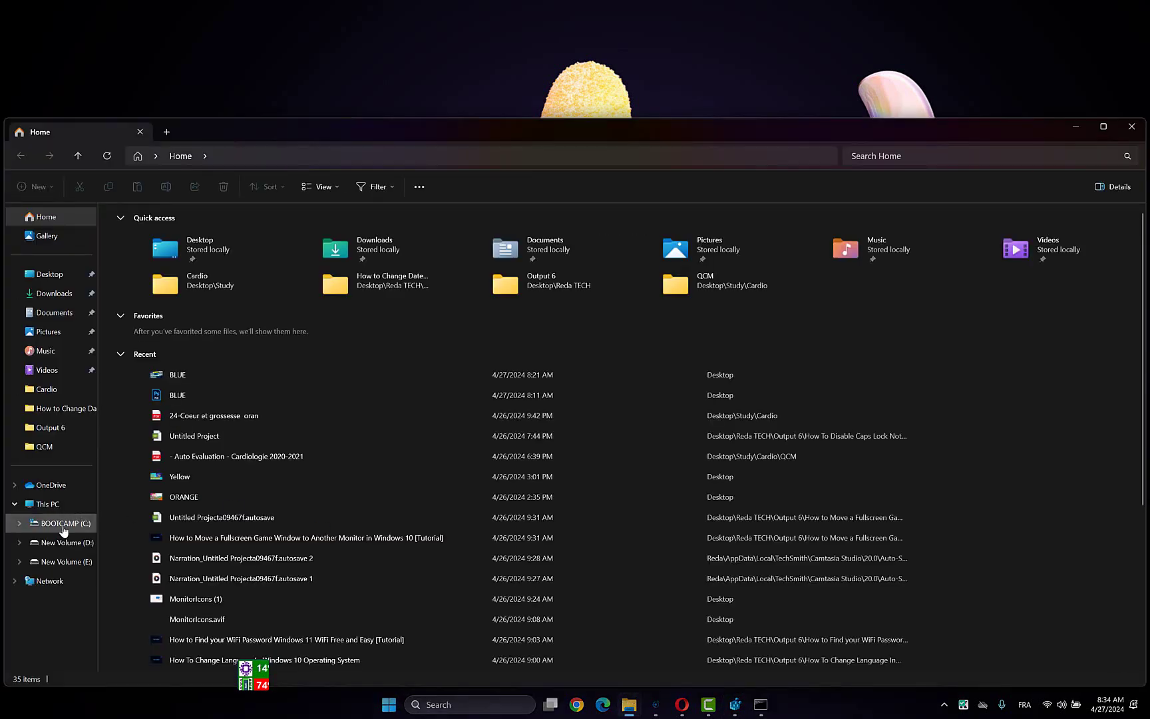
pyautogui.click(54, 523)
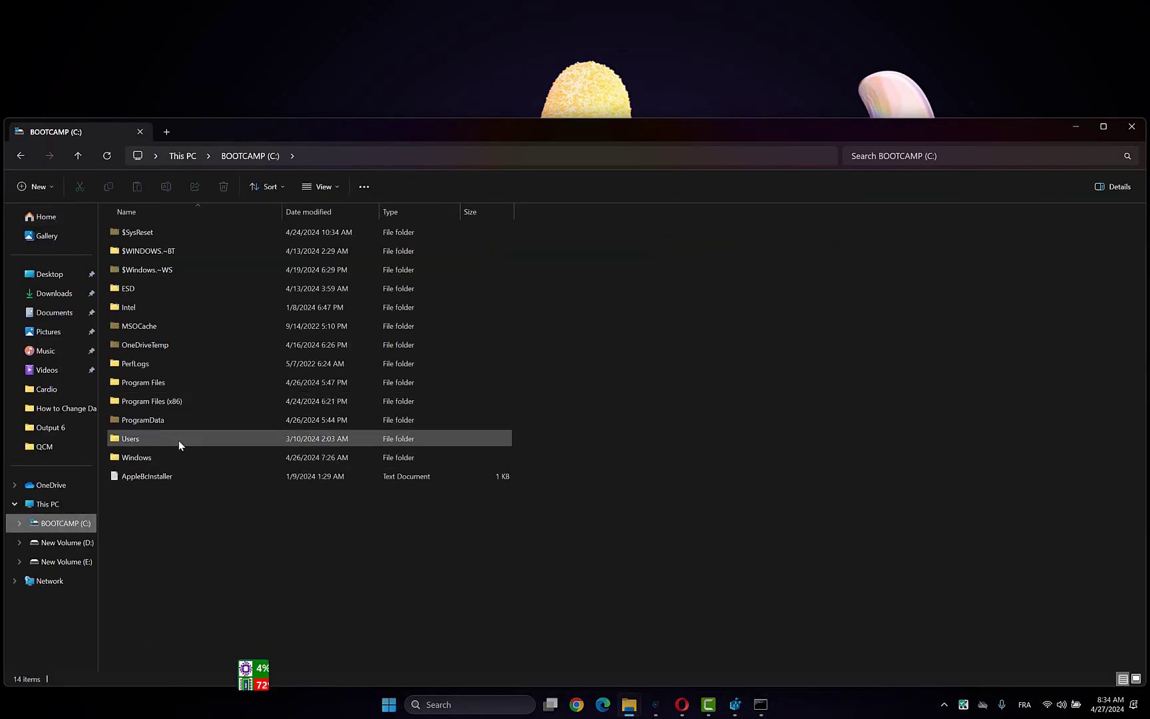
pyautogui.doubleClick(179, 440)
pyautogui.moveTo(149, 394)
pyautogui.mouseDown()
pyautogui.moveTo(129, 288)
pyautogui.moveTo(131, 185)
pyautogui.mouseUp()
pyautogui.click(147, 395)
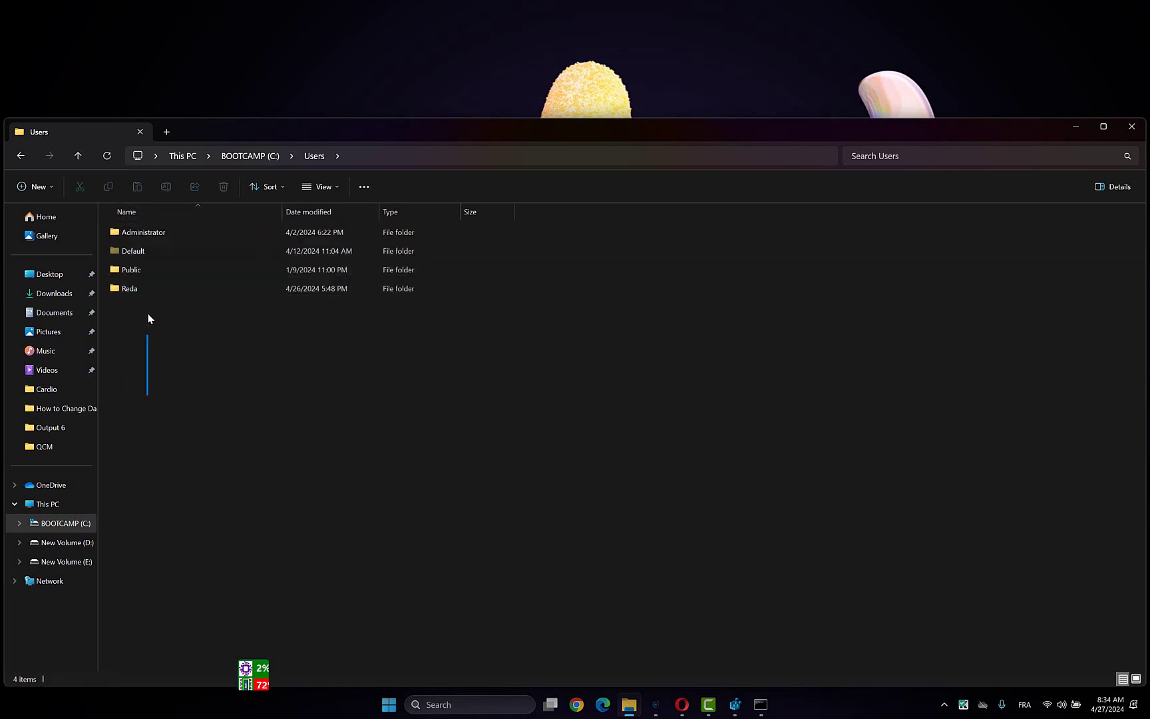
pyautogui.moveTo(147, 395); pyautogui.dragTo(126, 225)
pyautogui.click(151, 335)
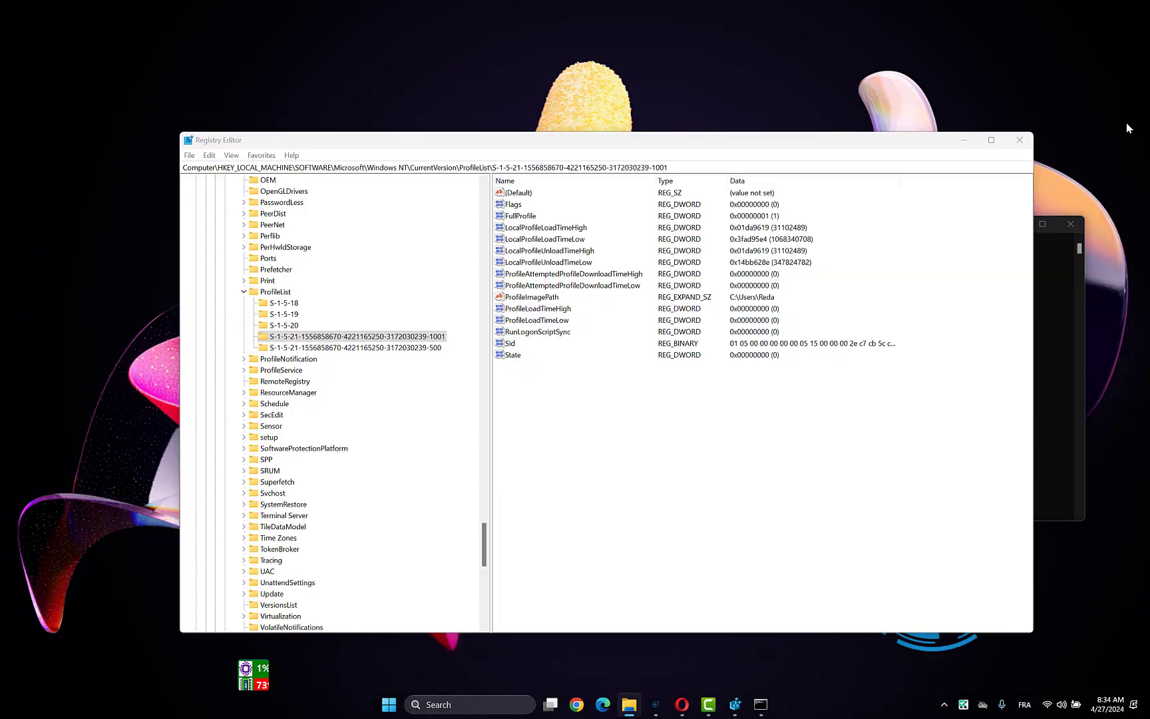
# Step: Check ProfileImagePath, confirm the State value is 0, and collapse the ProfileList subkeys
pyautogui.doubleClick(543, 302)
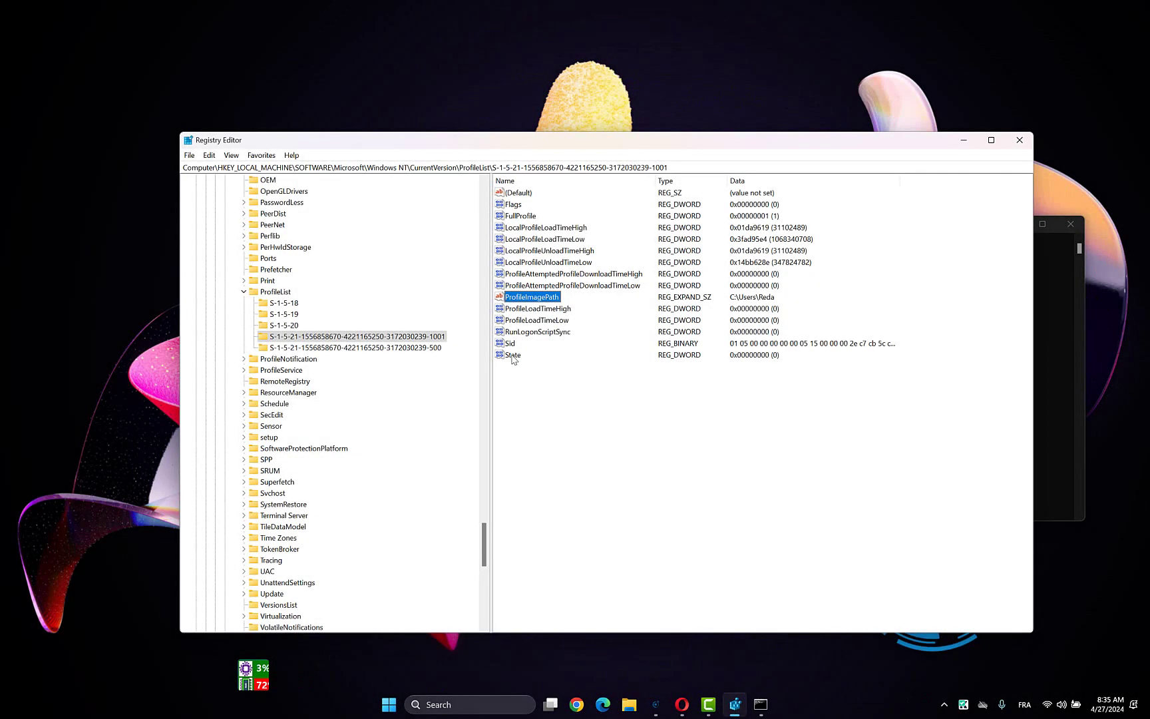
pyautogui.doubleClick(513, 357)
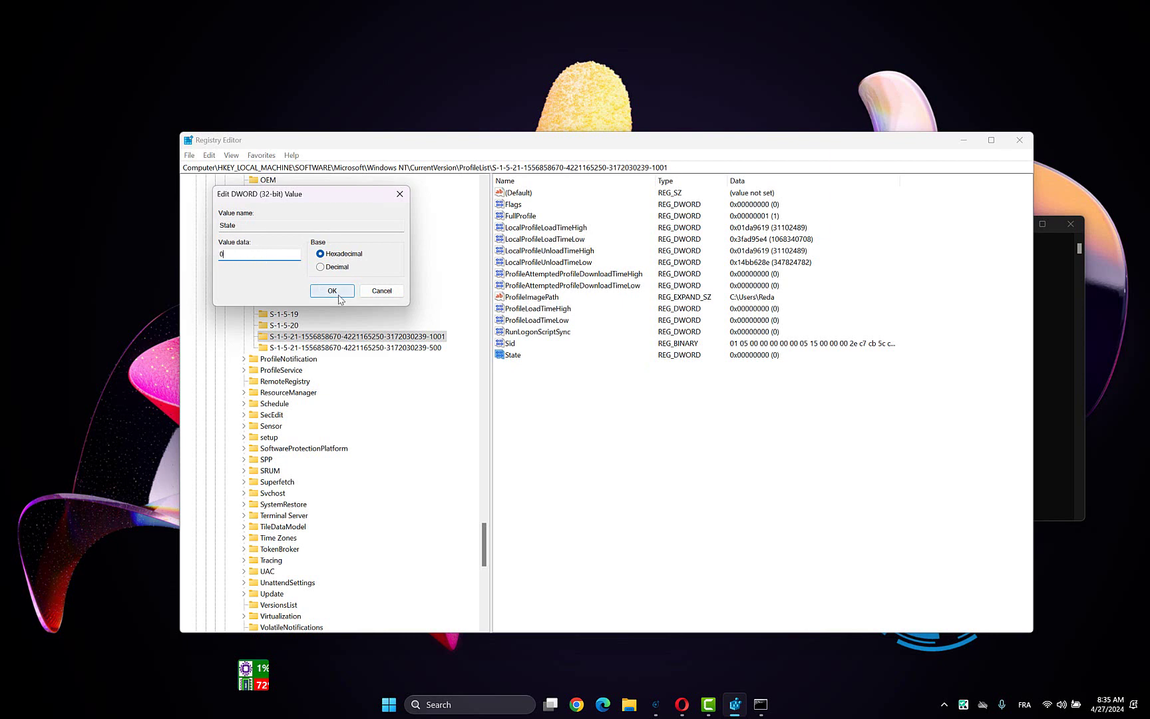
pyautogui.click(331, 290)
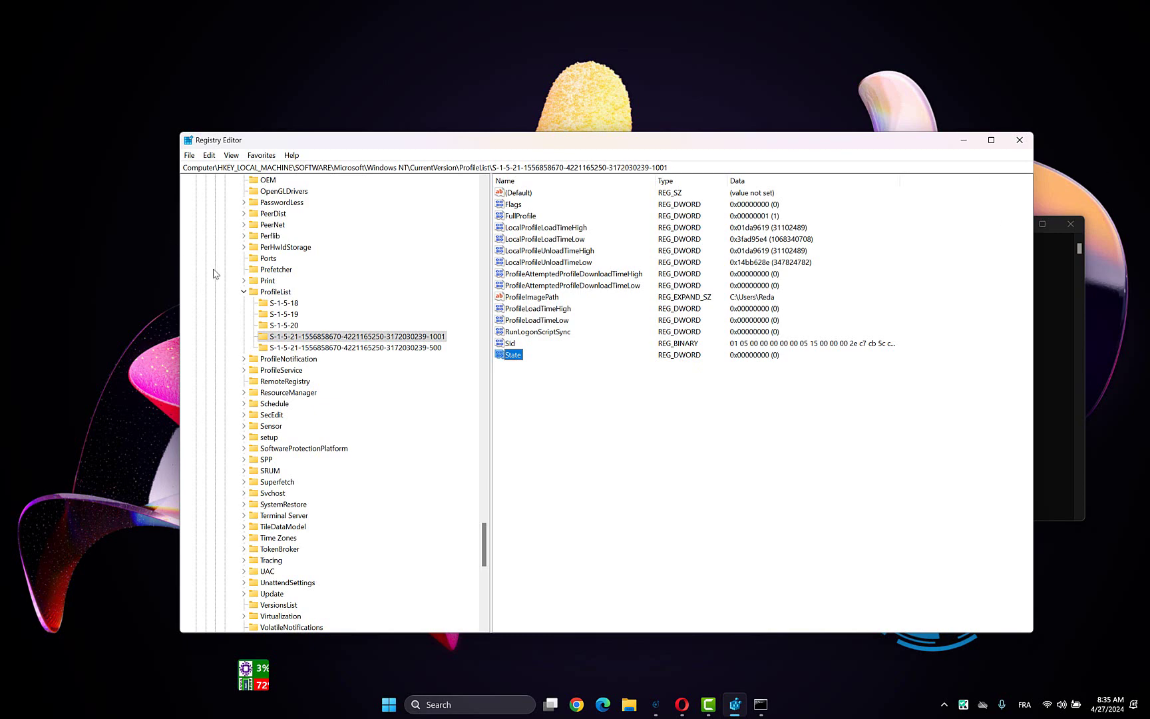
pyautogui.click(244, 293)
# Step: Close Registry Editor and Command Prompt and glance at the Start menu power options
pyautogui.click(1019, 140)
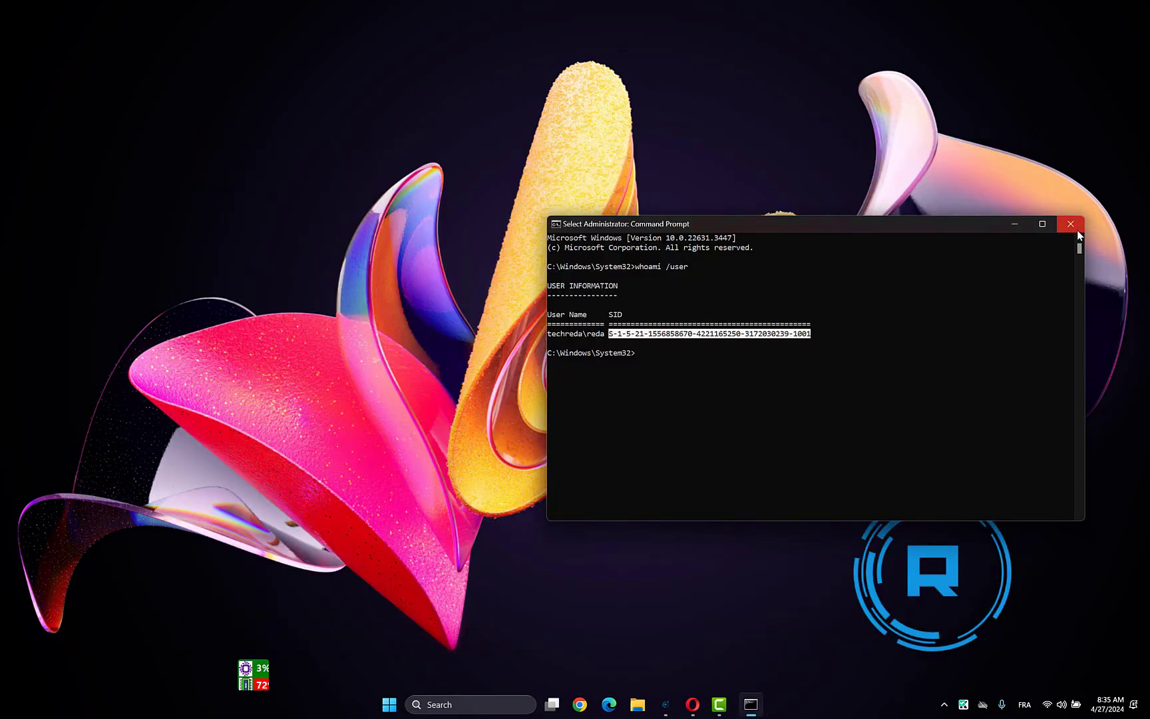
pyautogui.click(1078, 231)
pyautogui.click(416, 704)
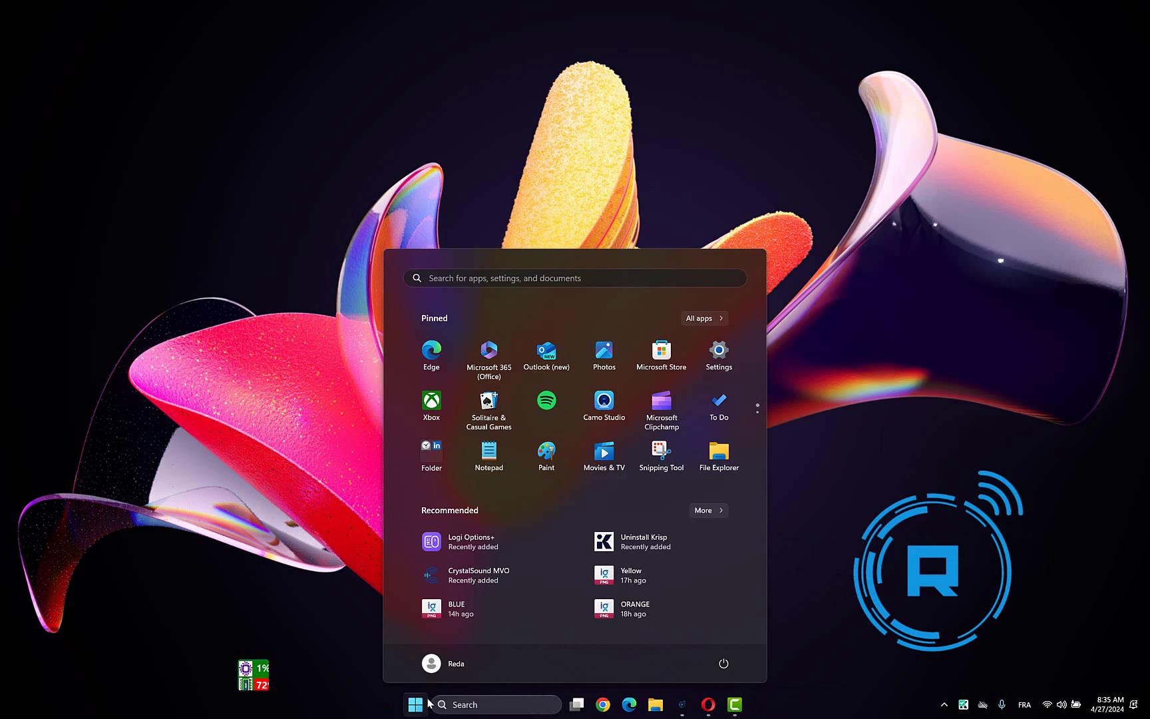
pyautogui.click(724, 664)
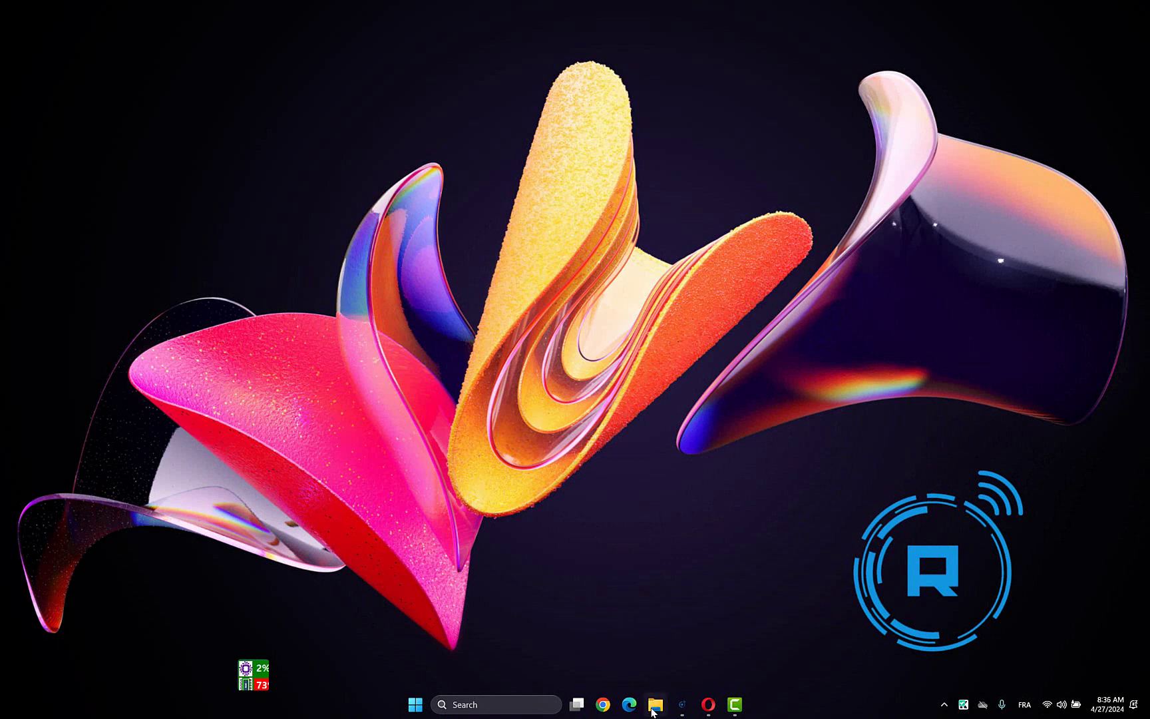
# Step: Go to This PC in File Explorer and show its full right-click options
pyautogui.click(655, 705)
pyautogui.click(53, 509)
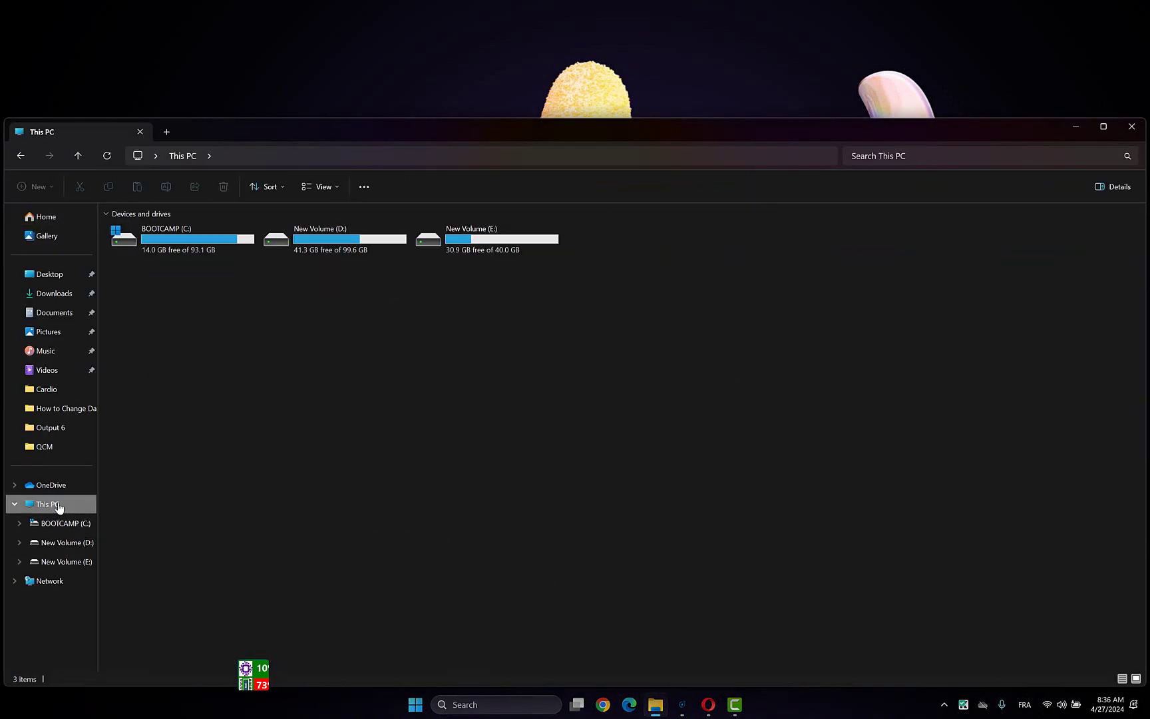
pyautogui.rightClick(53, 510)
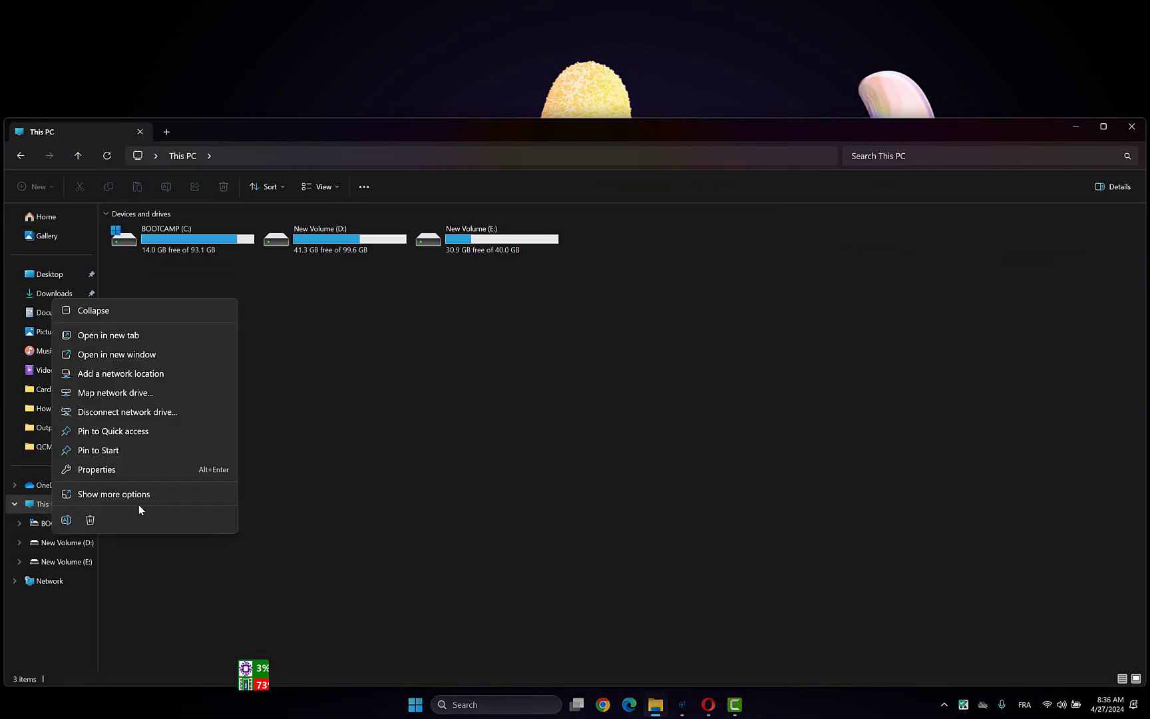
pyautogui.click(94, 488)
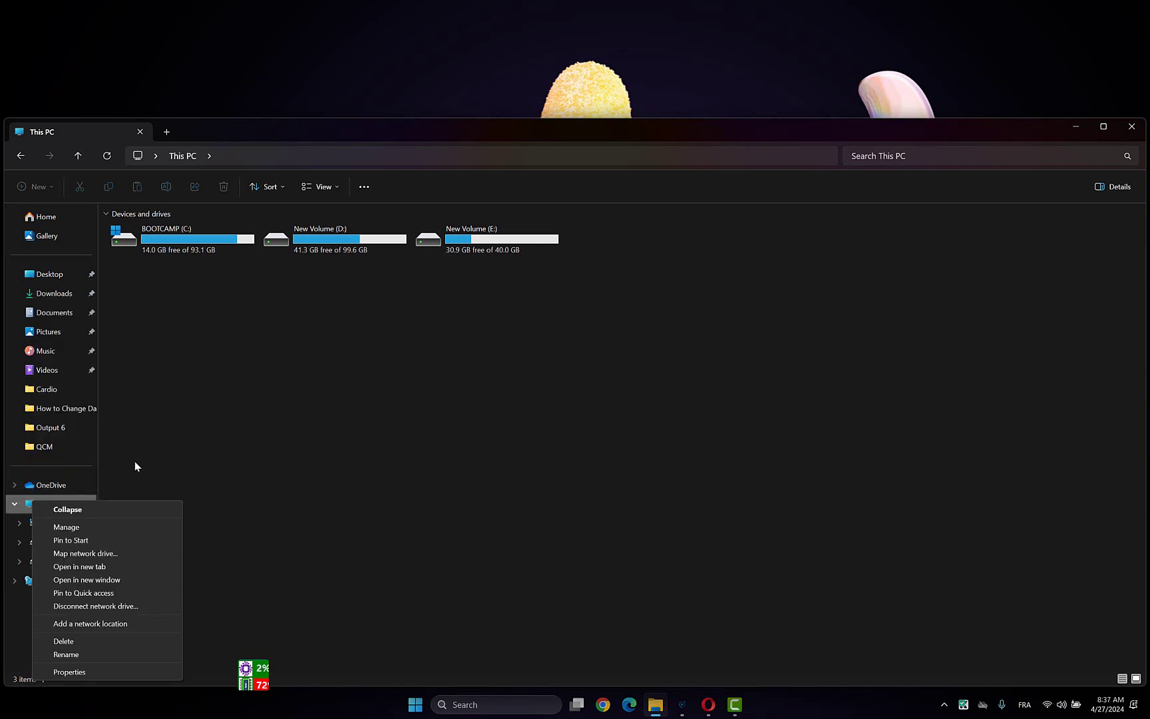
# Step: Open Computer Management via Manage and list the accounts under Local Users and Groups > Users
pyautogui.click(89, 560)
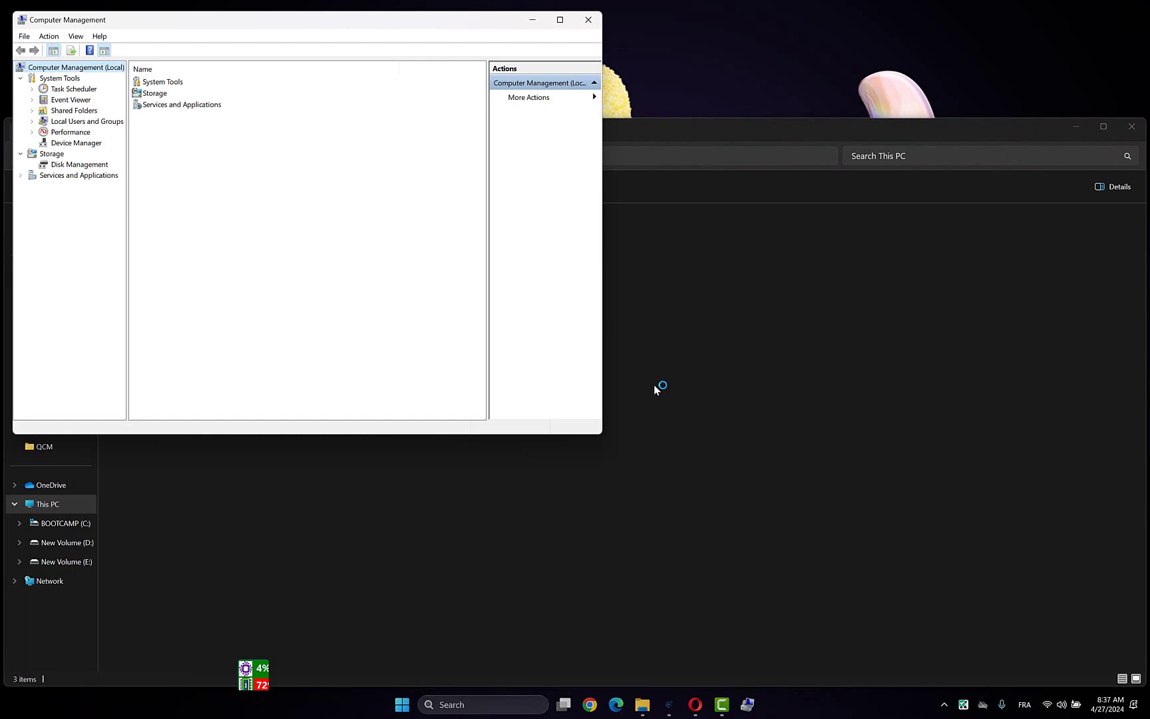
pyautogui.click(81, 121)
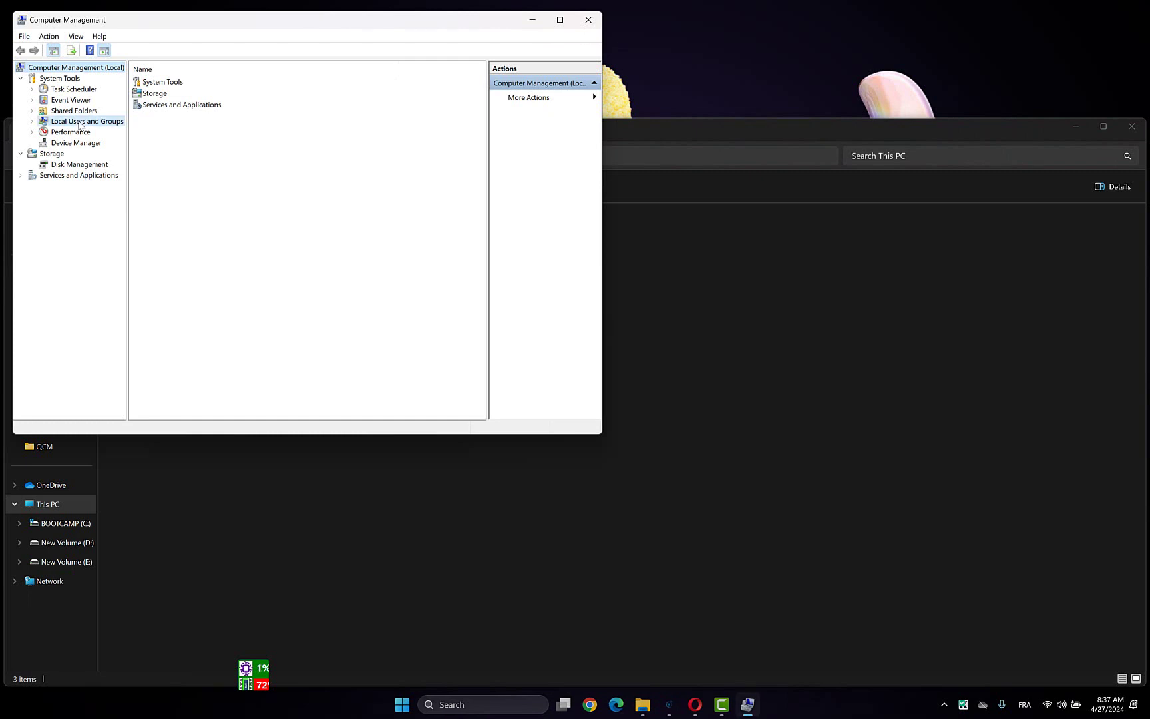
pyautogui.click(34, 123)
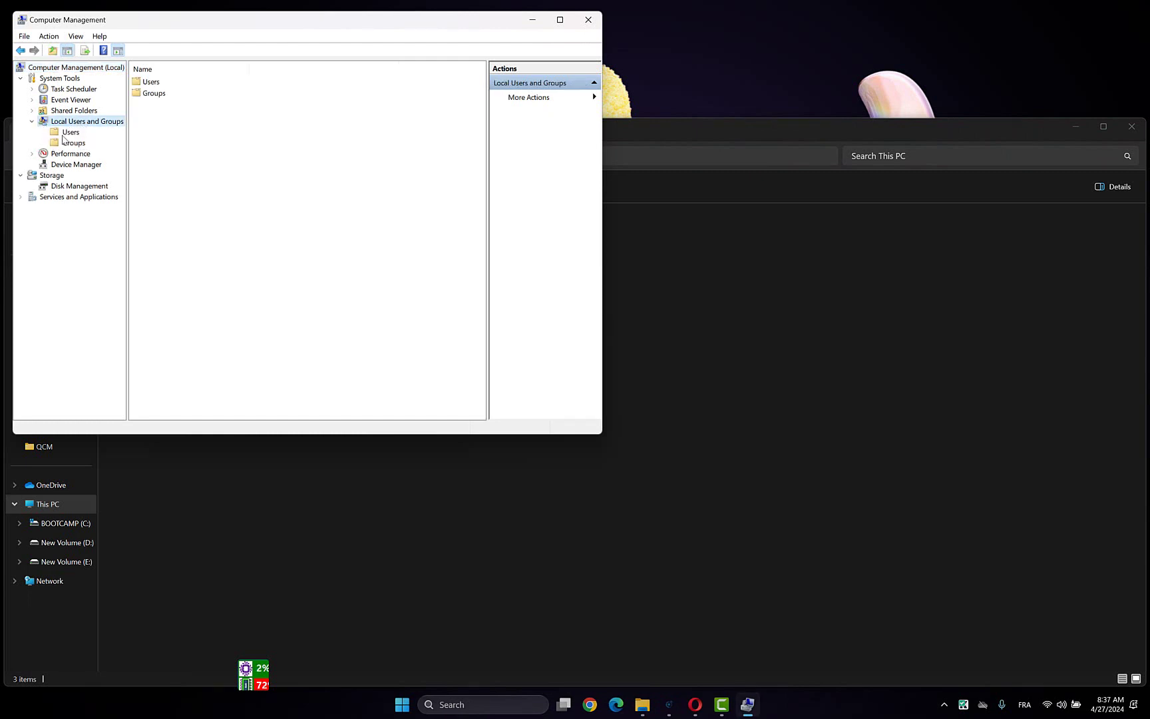
pyautogui.click(70, 133)
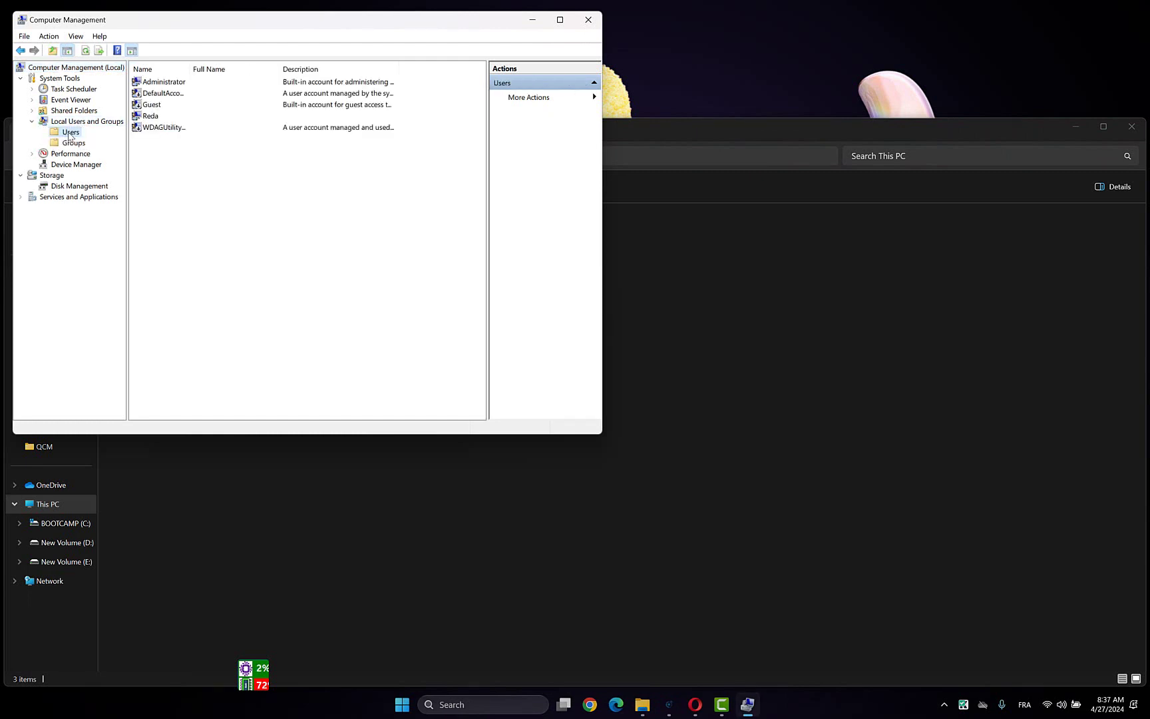
pyautogui.rightClick(227, 171)
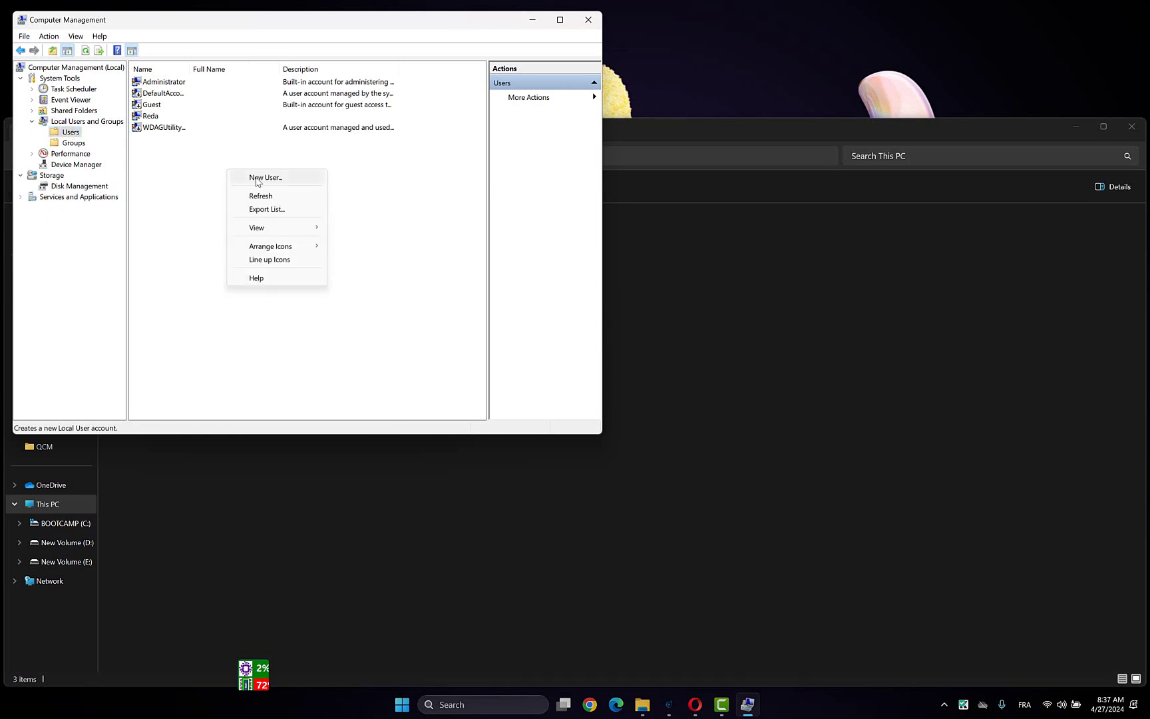
# Step: Fill the New User form for reda with 'User must change password' unticked and 'Password never expires' ticked
pyautogui.click(256, 179)
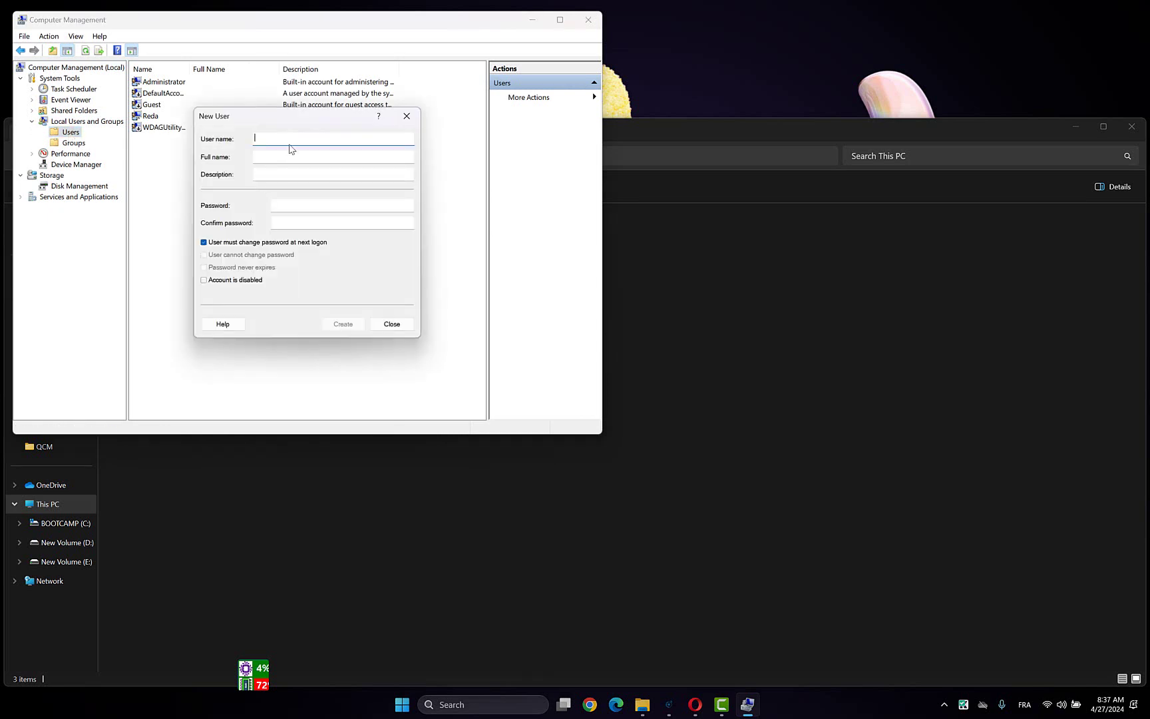
pyautogui.write('t')
pyautogui.press('Tab')
pyautogui.write('reda')
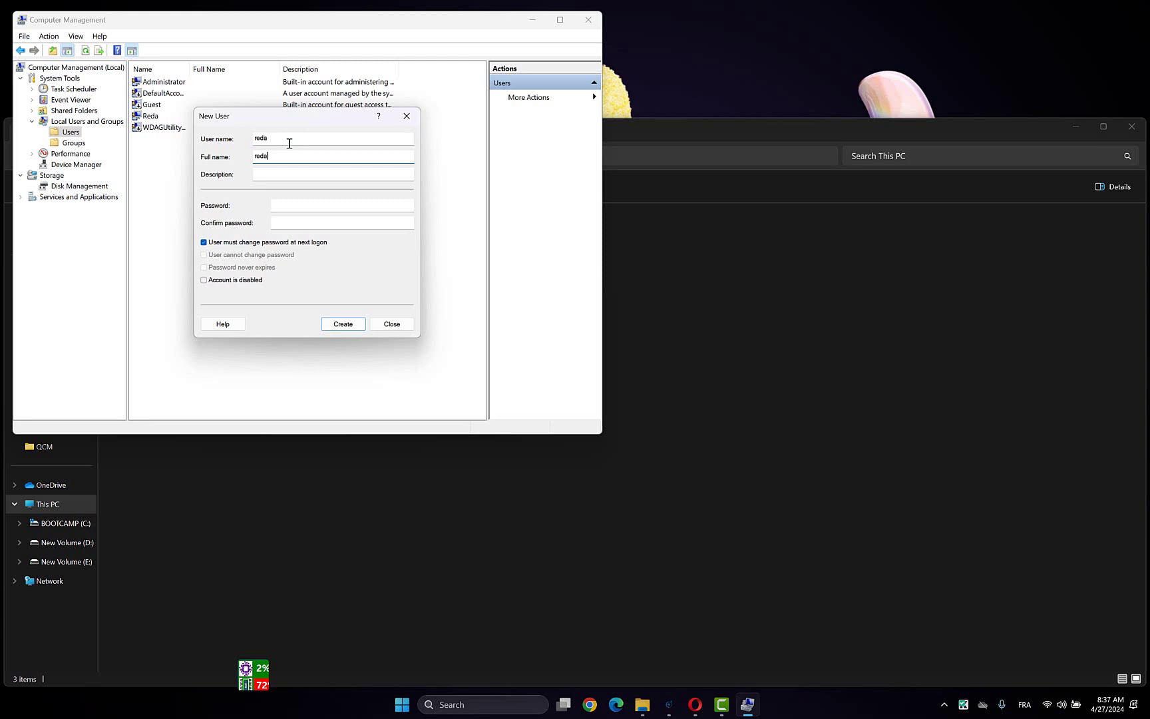
pyautogui.press('Tab')
pyautogui.press('Tab')
pyautogui.click(217, 242)
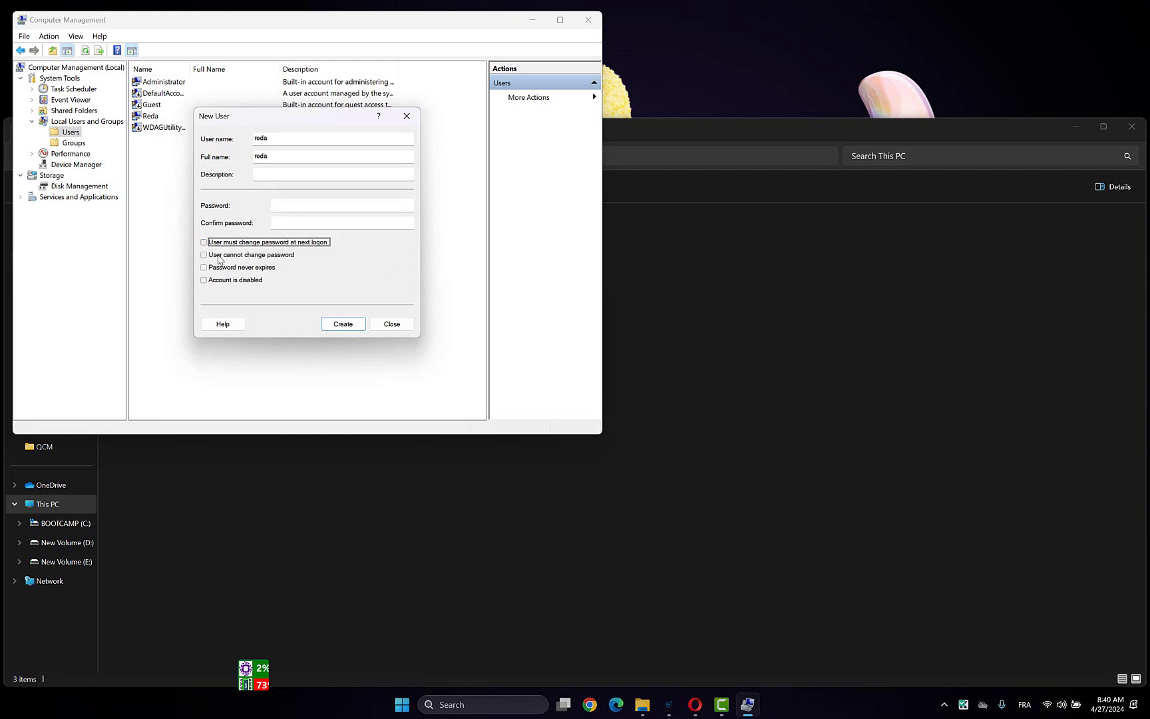
pyautogui.click(220, 272)
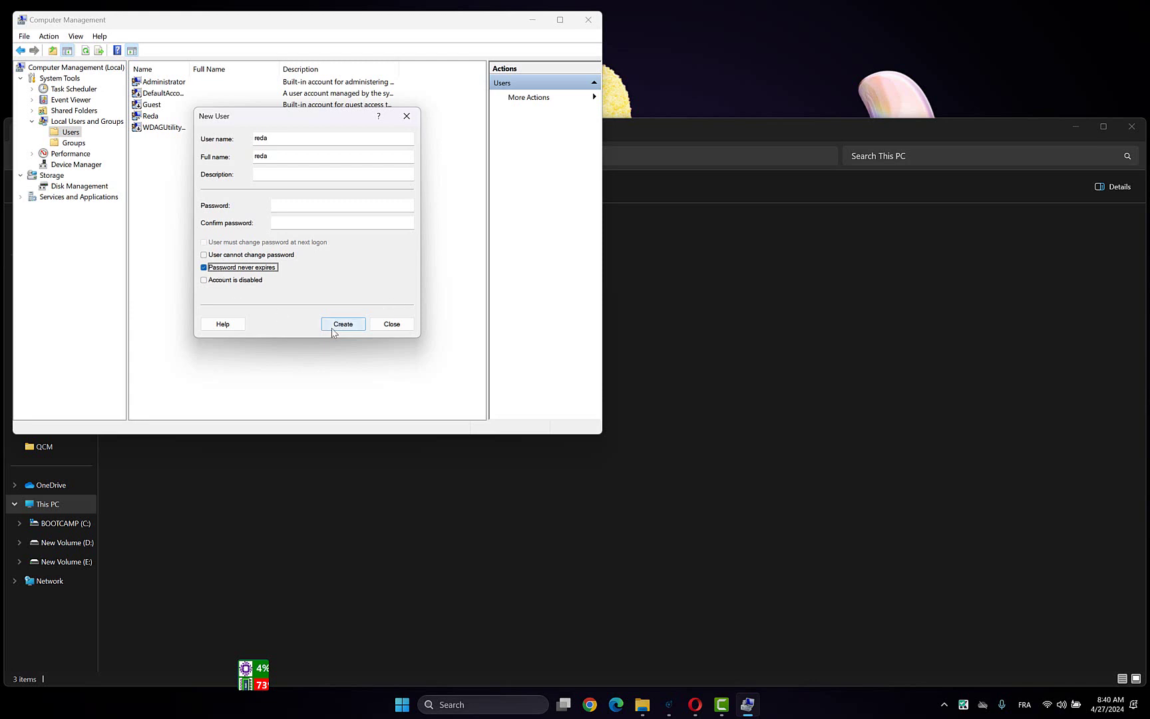
# Step: Create the account and view Reda's group memberships under Member Of
pyautogui.click(392, 323)
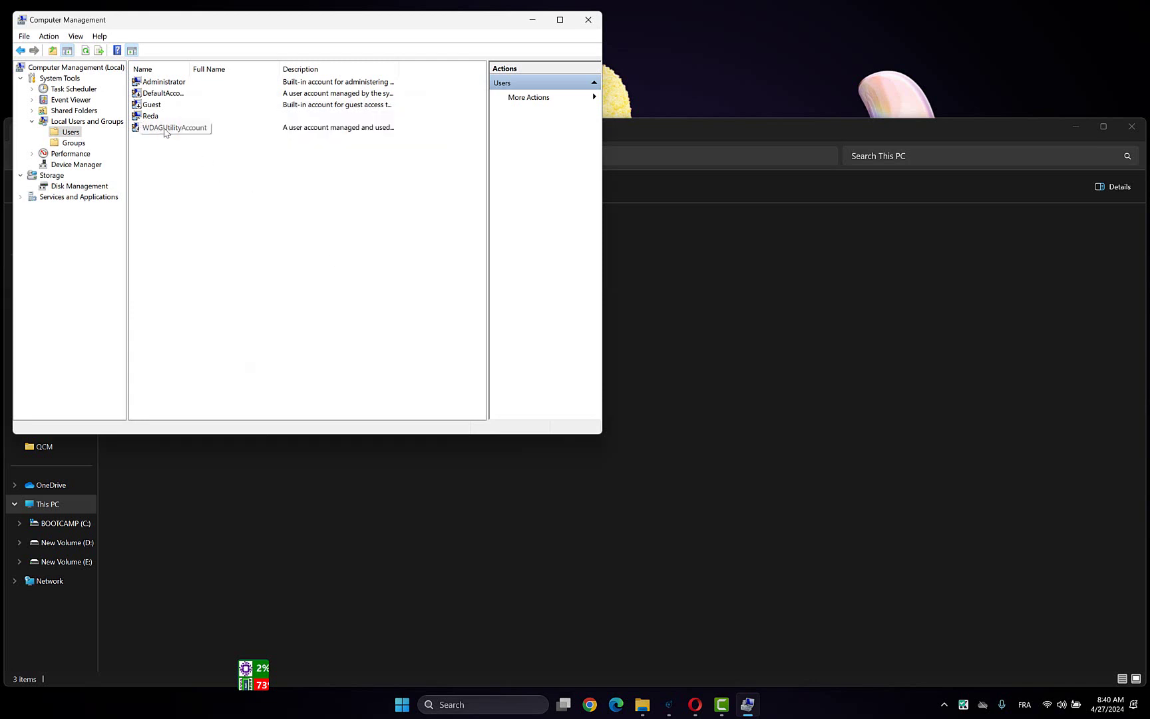
pyautogui.rightClick(148, 120)
pyautogui.click(226, 199)
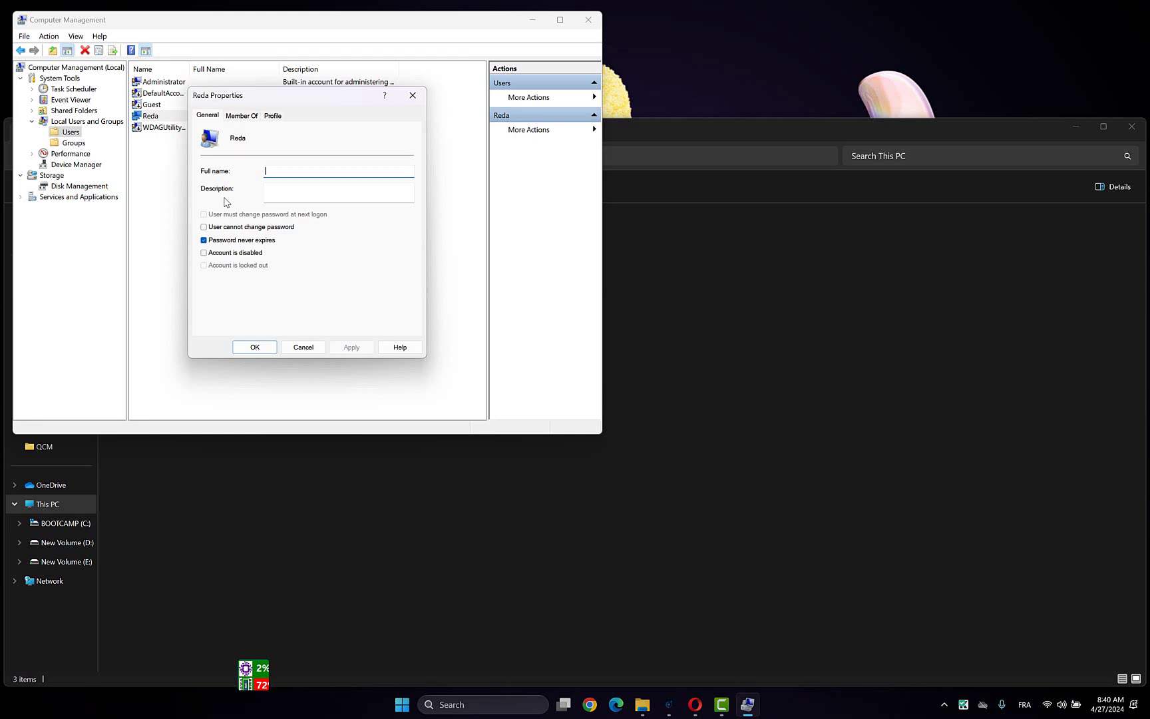
pyautogui.click(254, 118)
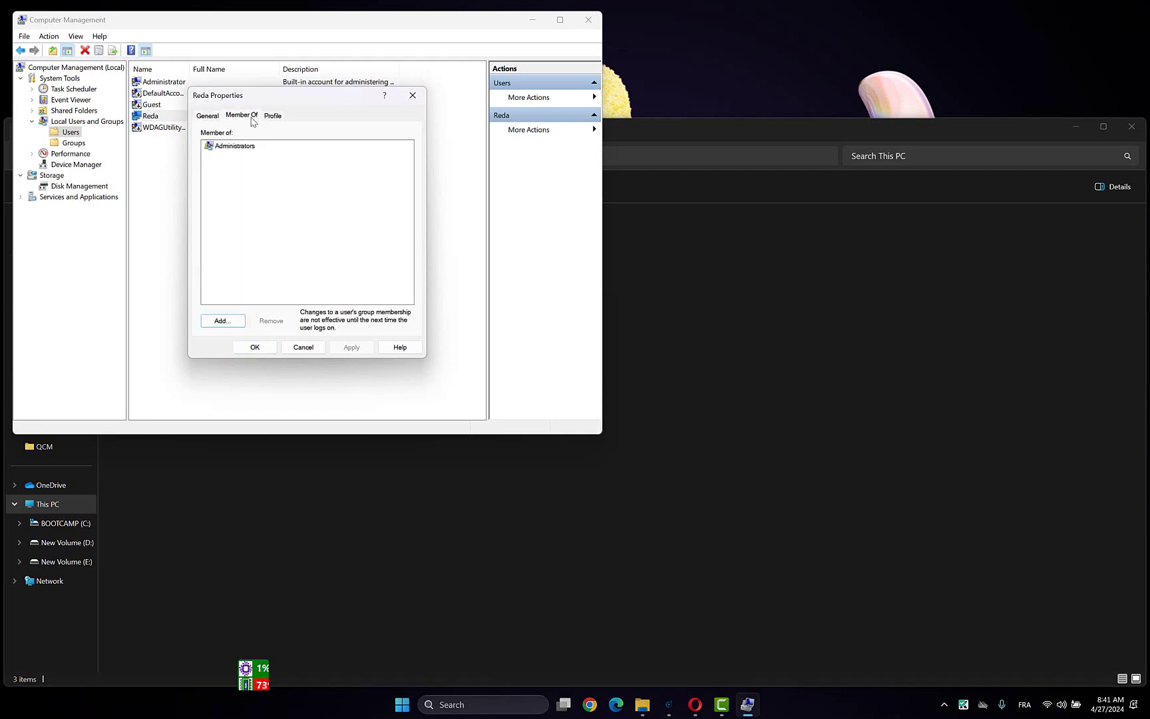
# Step: Add Reda to the Administrators group, dismissing the already-a-member message, and close the properties
pyautogui.click(222, 323)
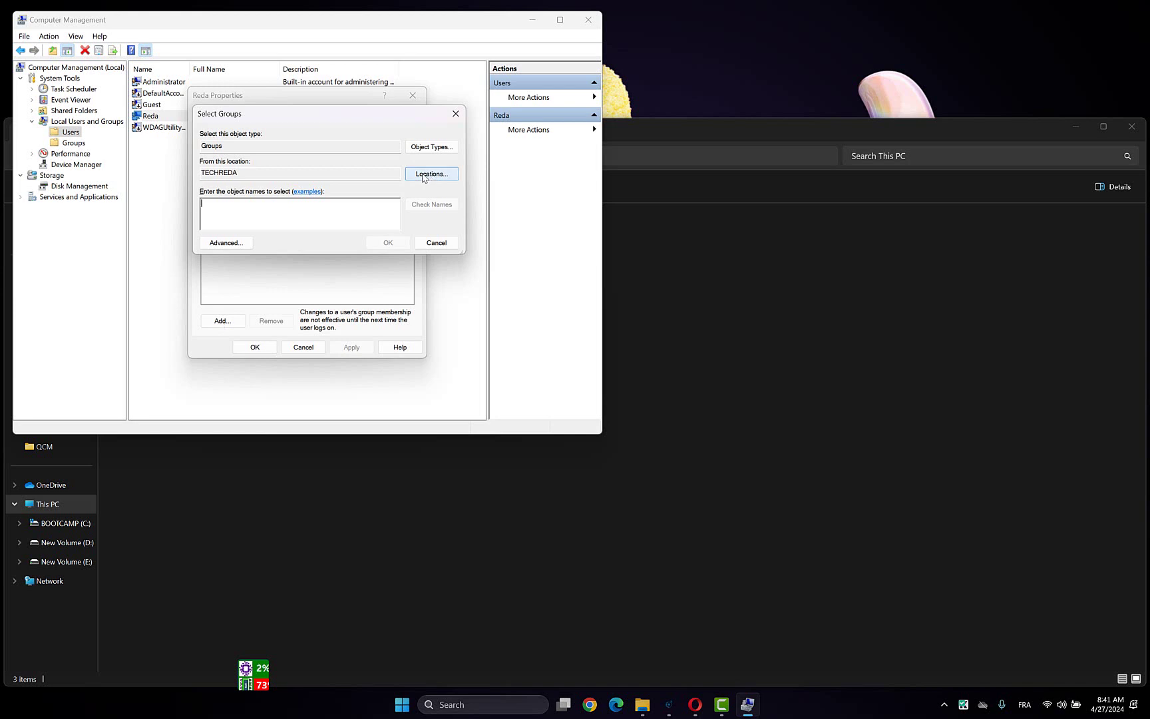
pyautogui.write('administrators')
pyautogui.click(430, 204)
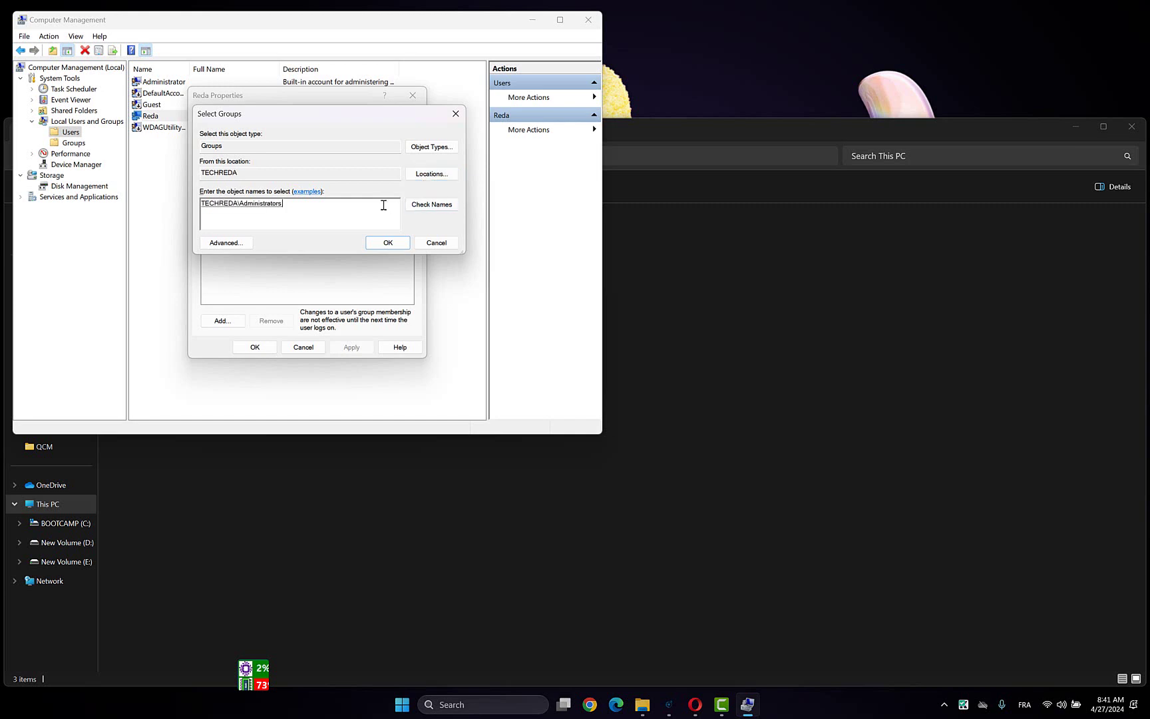
pyautogui.click(388, 242)
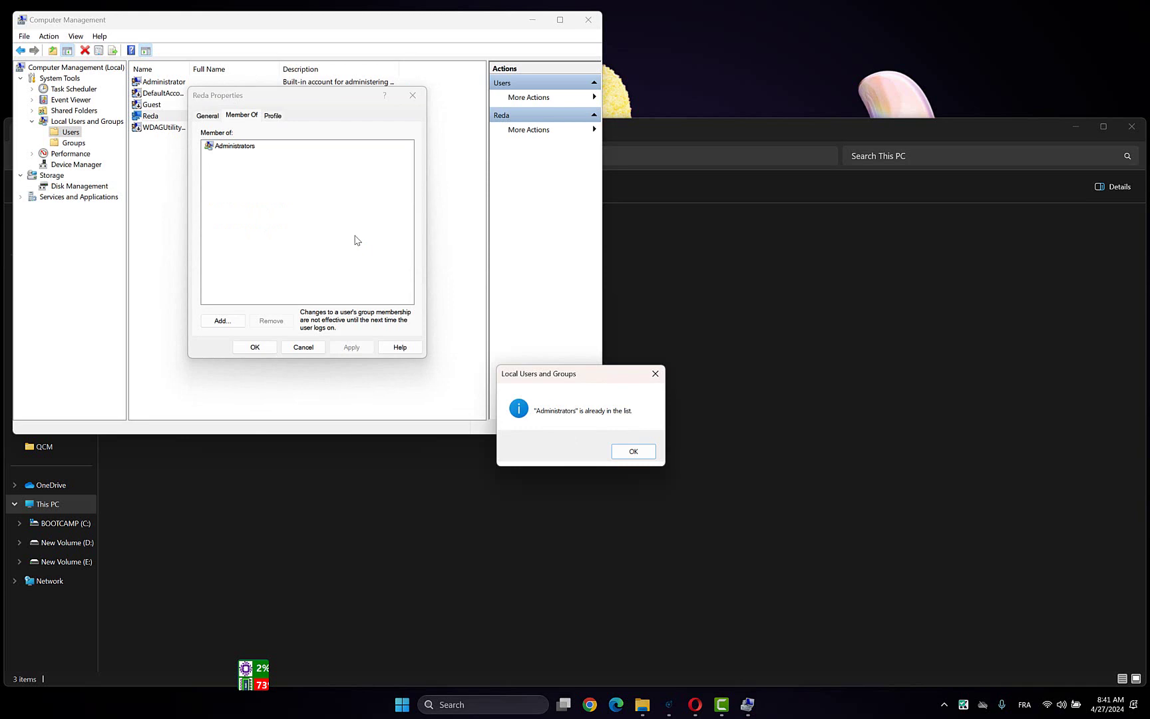
pyautogui.click(629, 454)
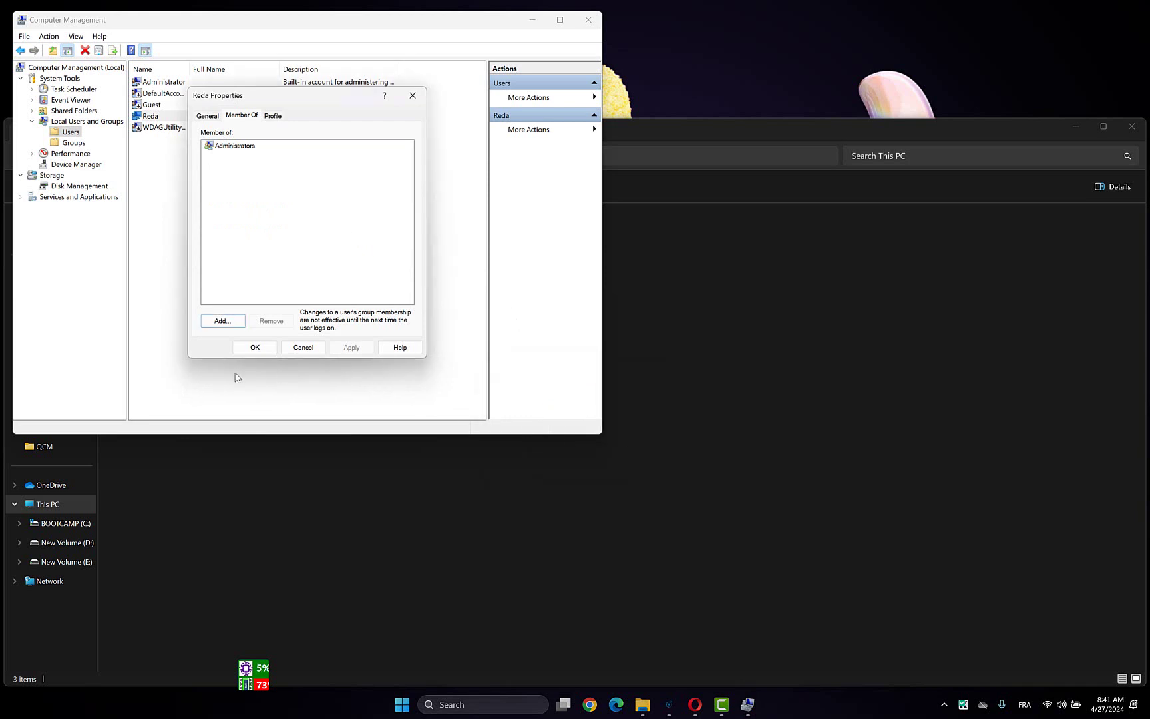
pyautogui.click(259, 350)
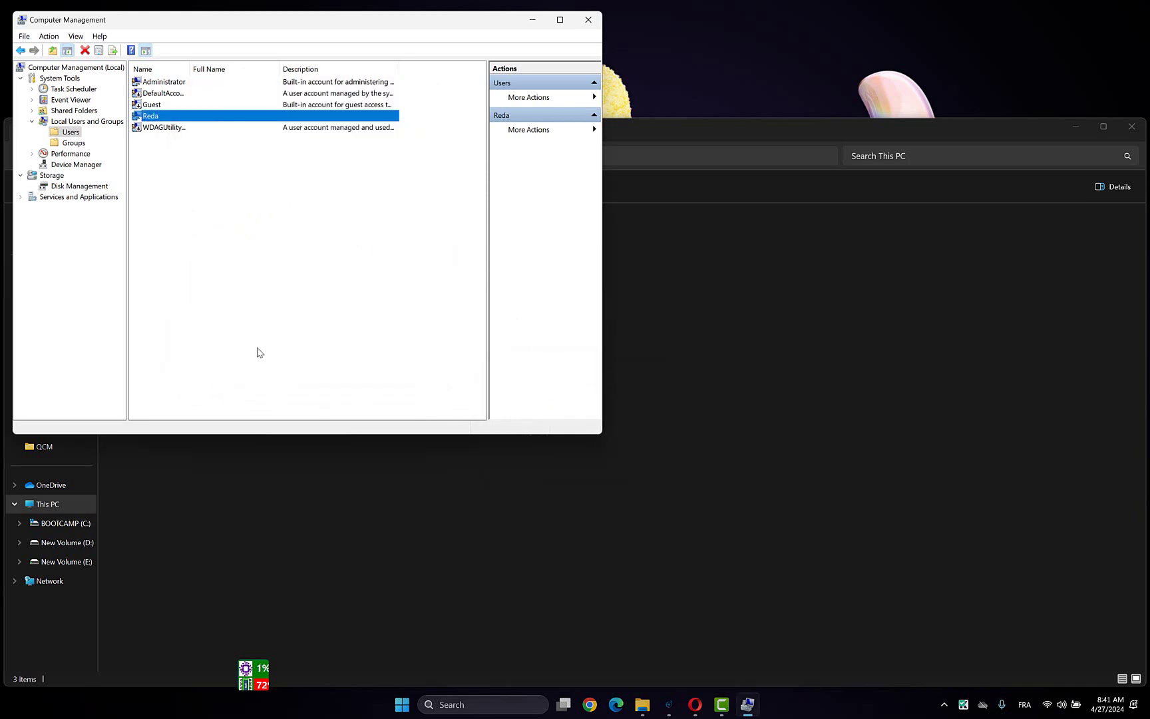
# Step: Close Computer Management and File Explorer, then show the Start menu account options listing Administrator
pyautogui.click(588, 18)
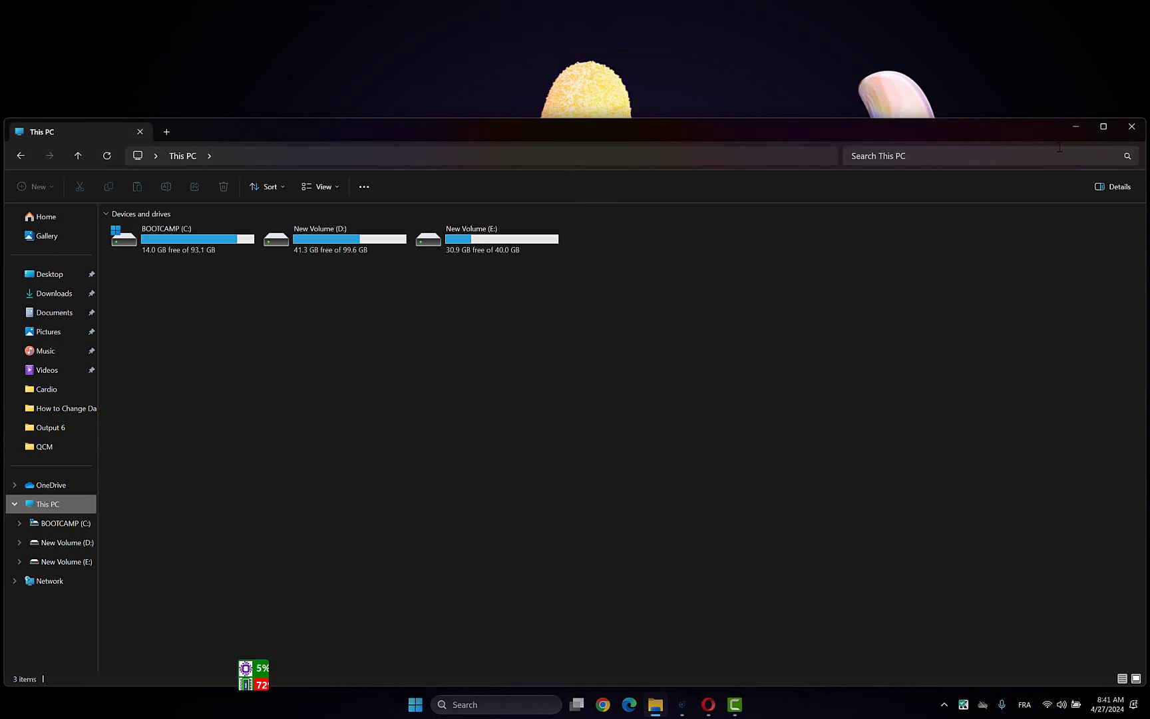
pyautogui.click(1142, 128)
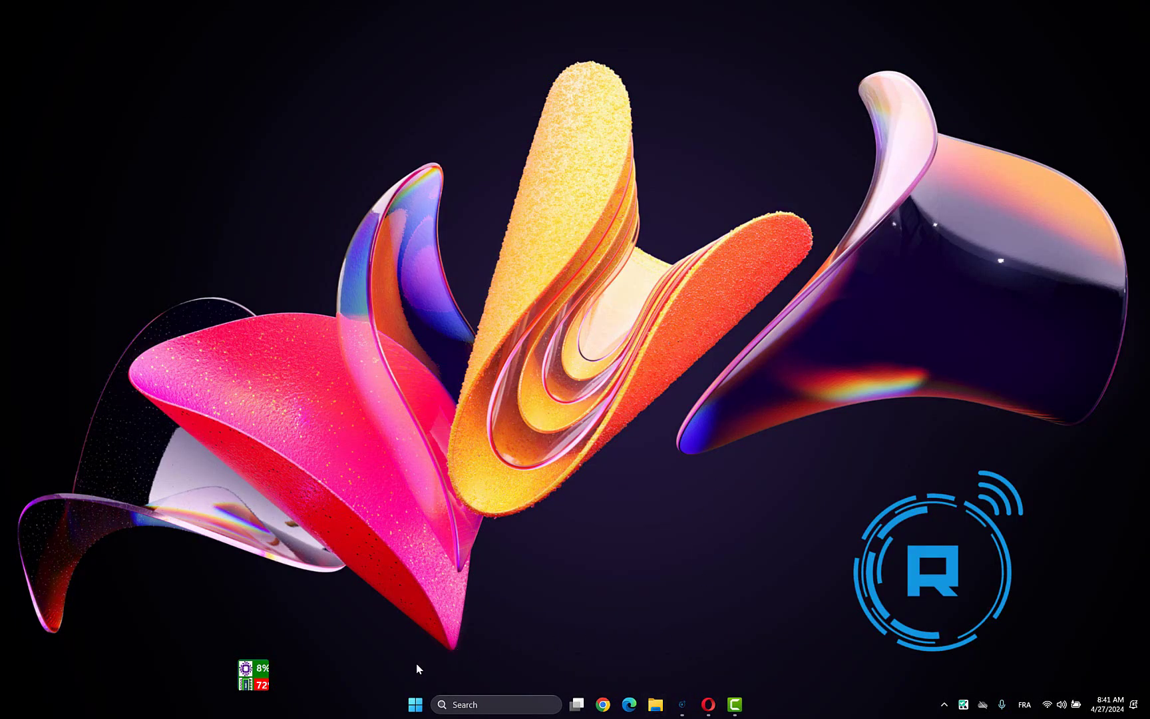
pyautogui.click(415, 705)
pyautogui.click(449, 663)
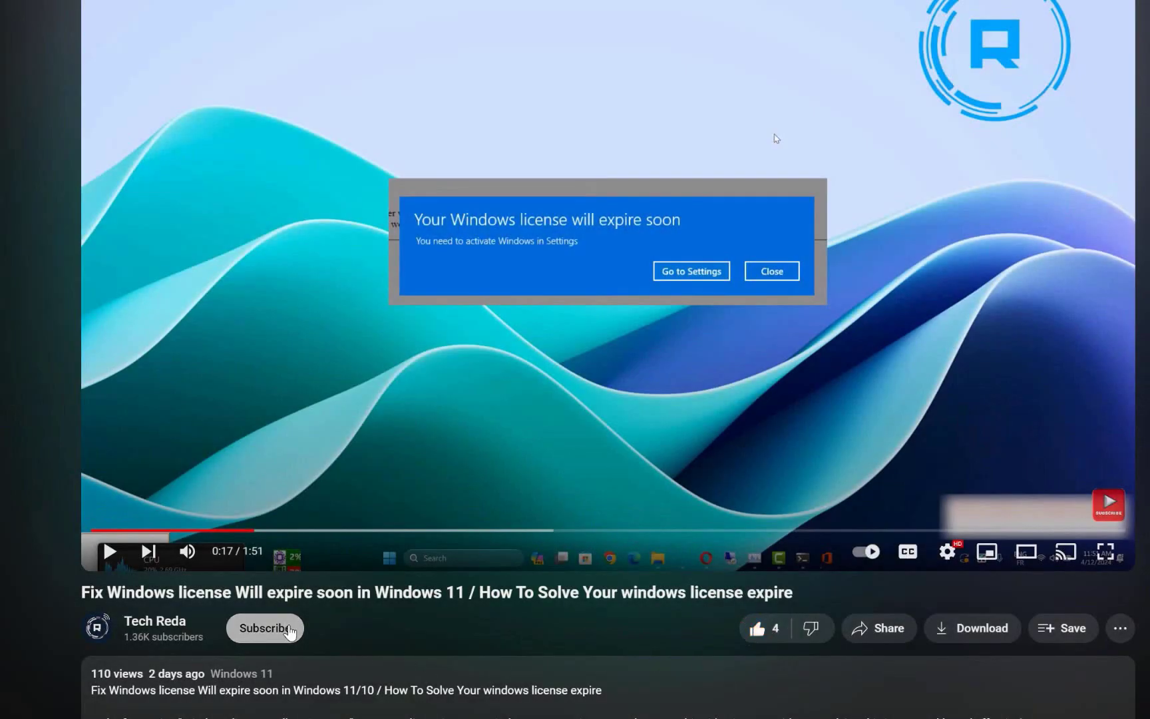
# Step: Subscribe to the Tech Reda channel and show its notification options menu
pyautogui.click(289, 628)
pyautogui.click(328, 631)
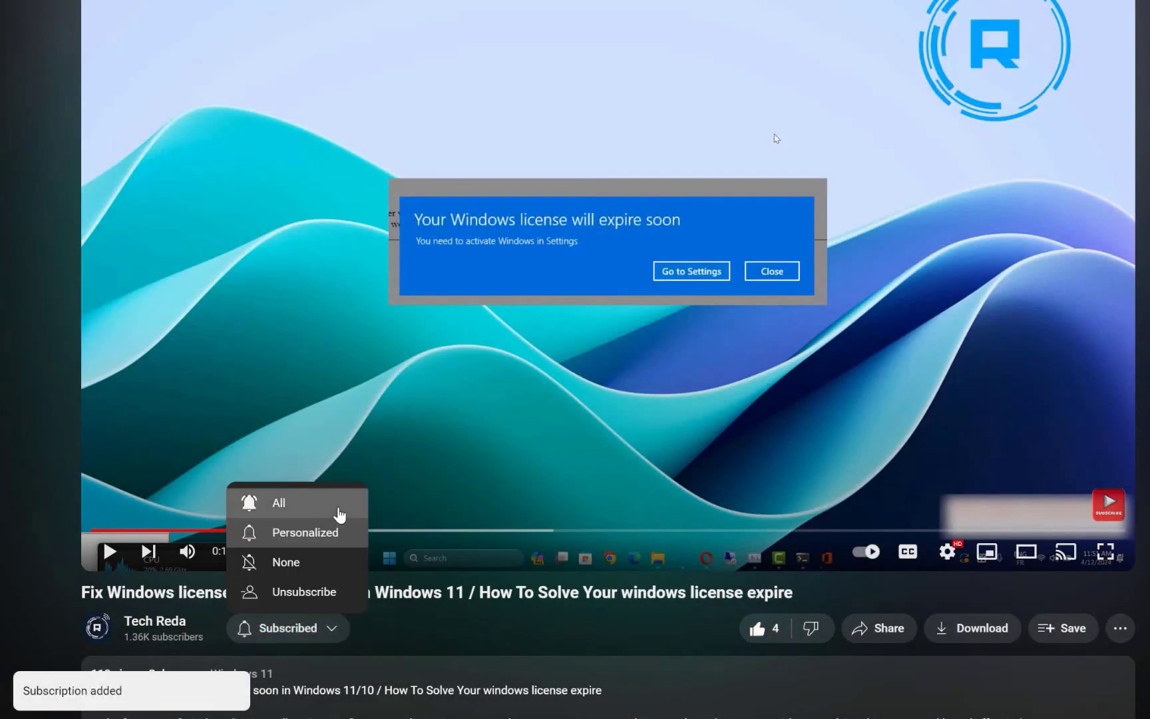